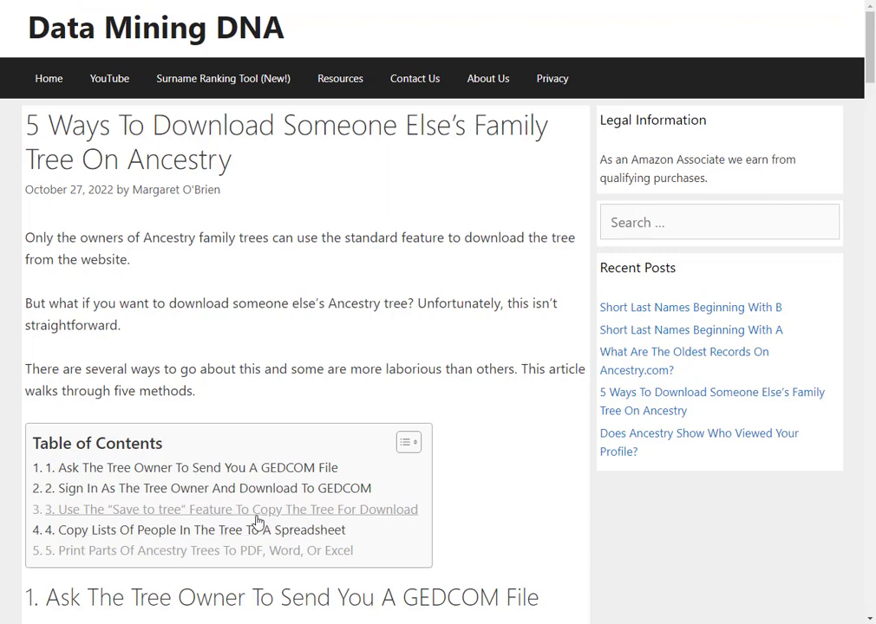
Switch to Ancestry and start creating a new tree from the page for creating and managing trees.
click(312, 516)
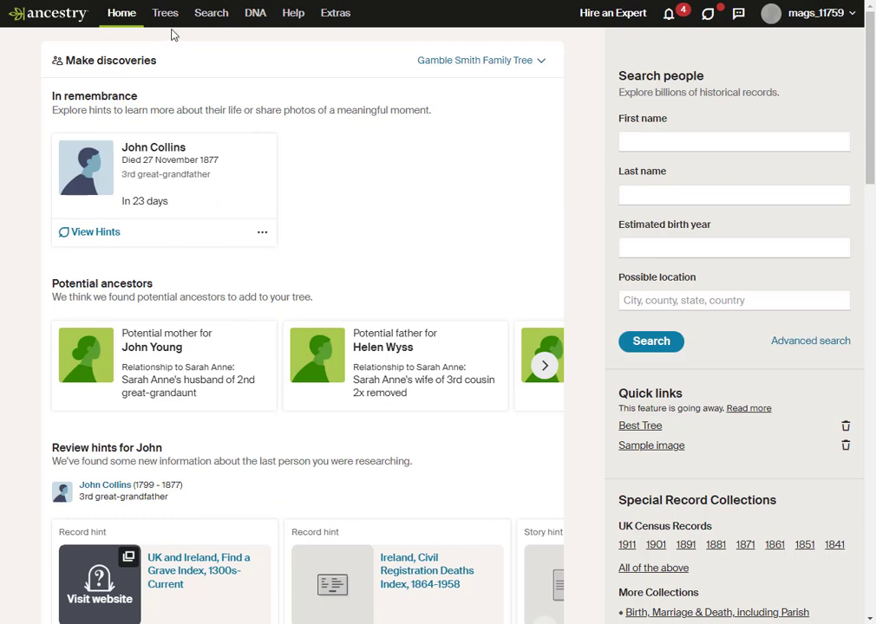
mouse_move(173, 24)
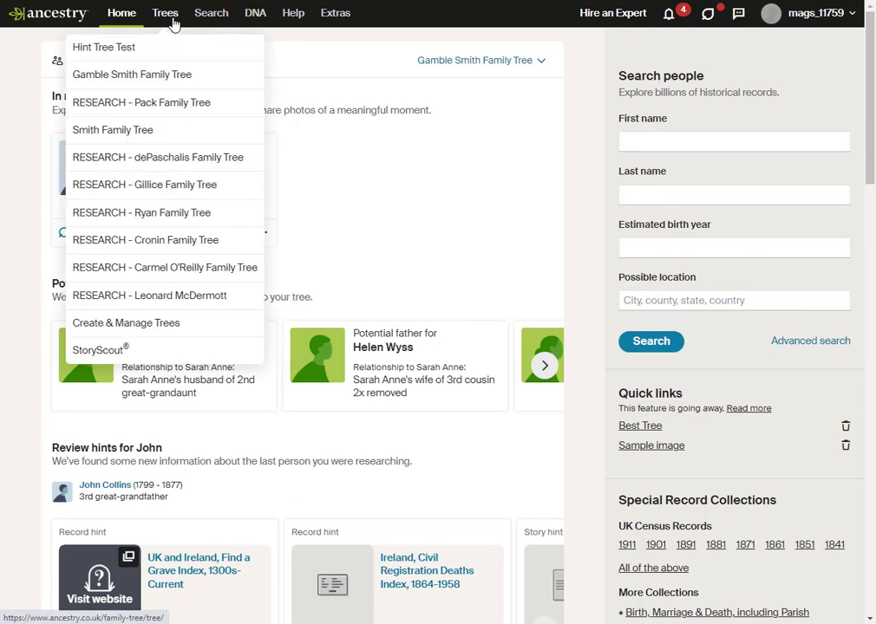
click(156, 331)
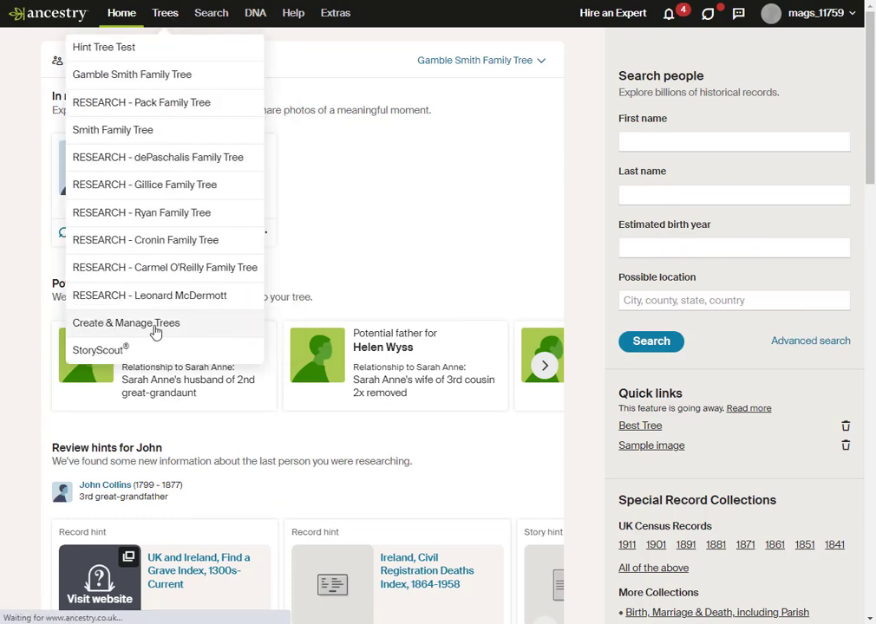
scroll(291, 357, down, 5)
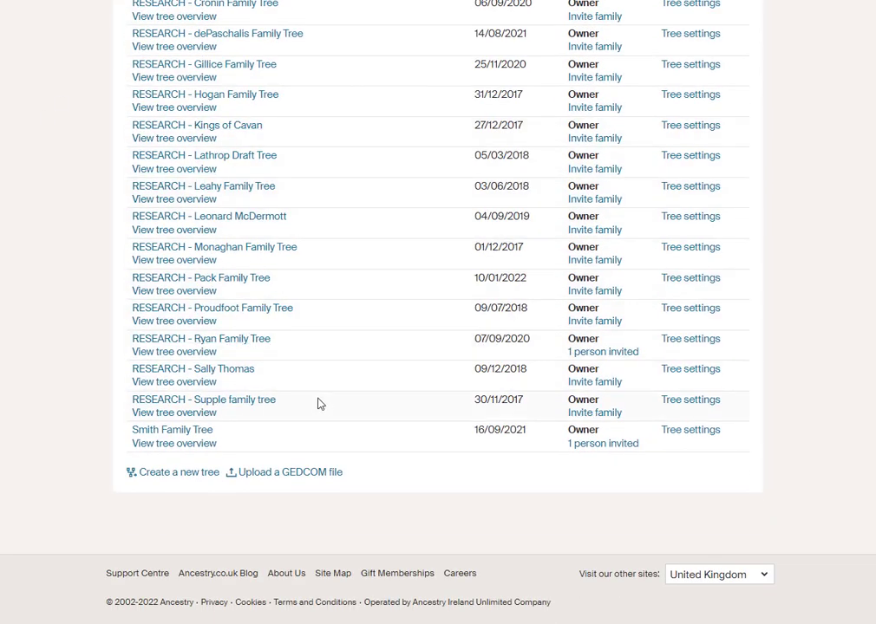
click(185, 480)
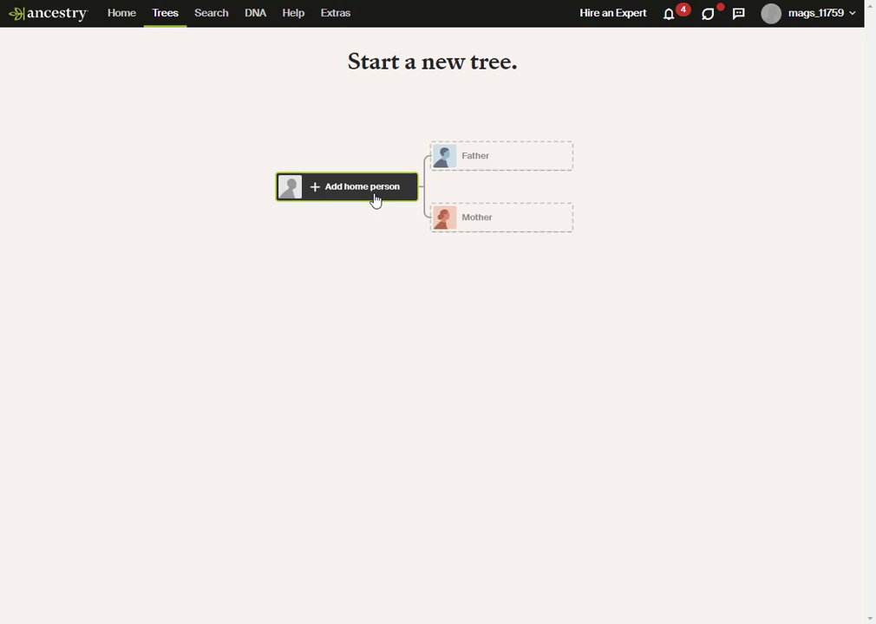
Add a living male home person with a full name and birth year, and add his father to the new tree.
click(375, 199)
click(317, 282)
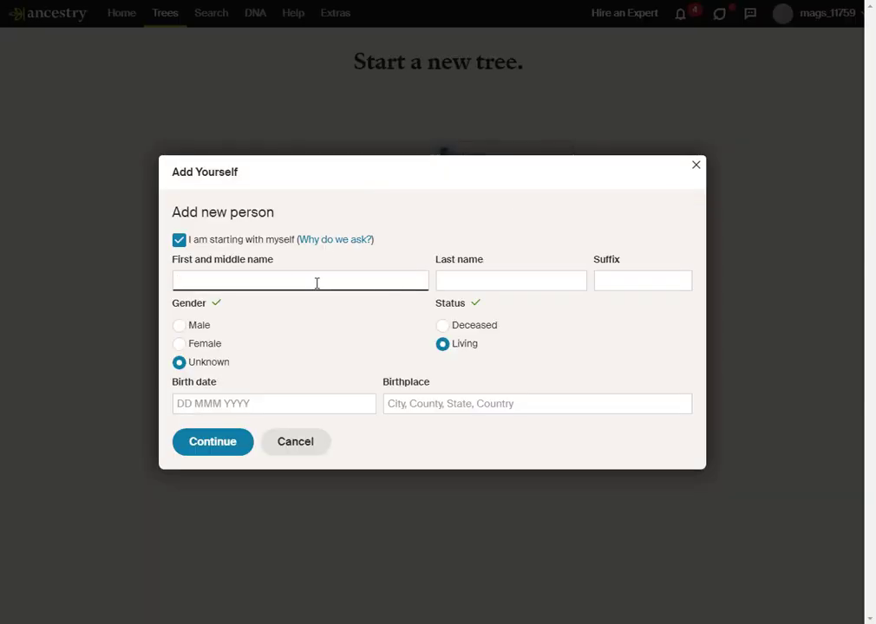
text(John)
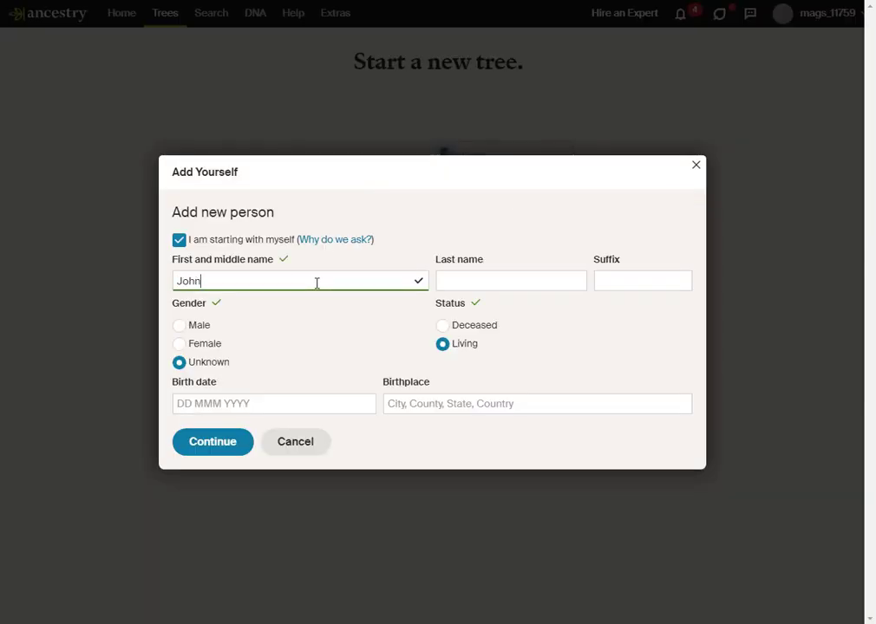
key(Tab)
text(Smith)
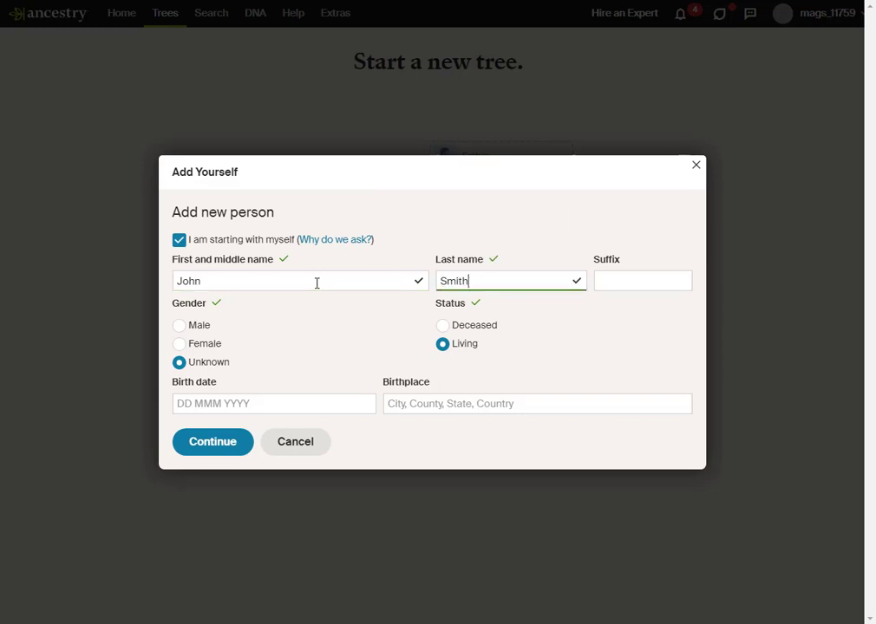
click(320, 405)
text(2010)
click(179, 325)
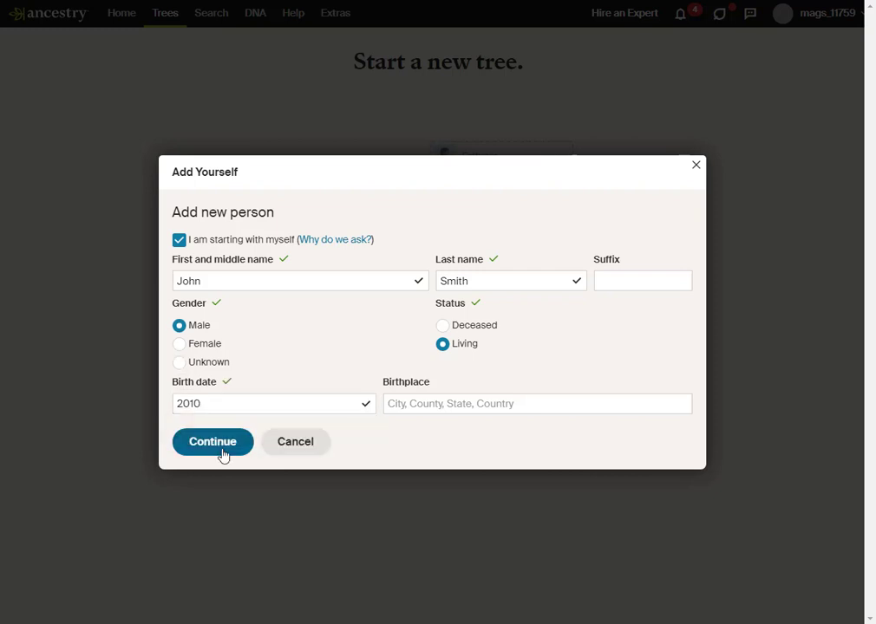
click(221, 451)
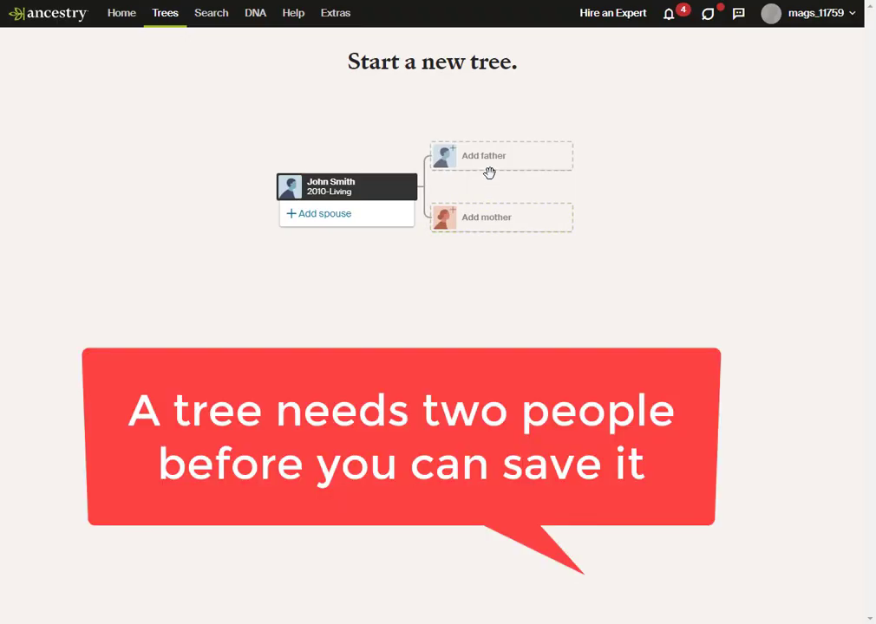
click(494, 175)
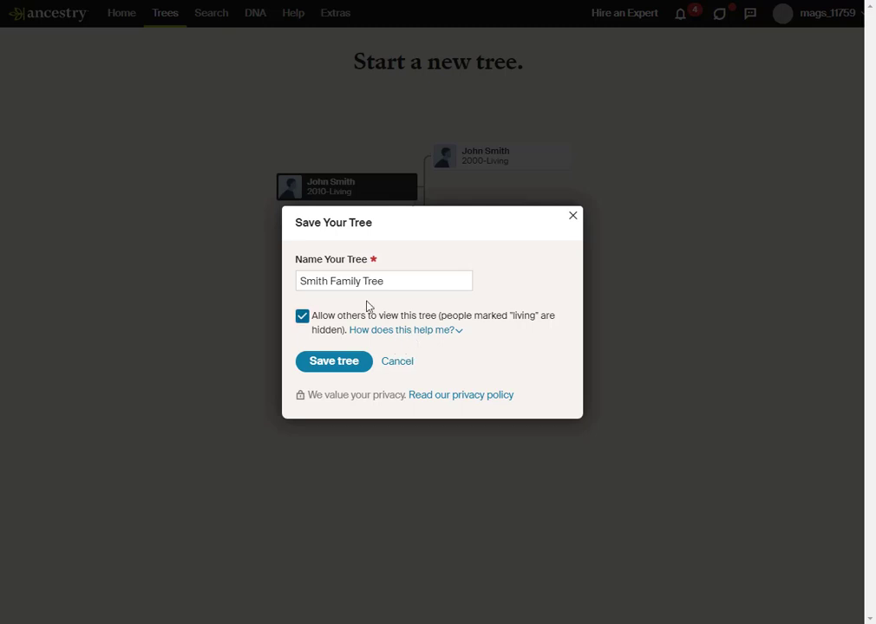
Name the new tree "RESEARCH - Copy", disallow others from viewing it, and save it.
click(300, 281)
text(RESEARCH -)
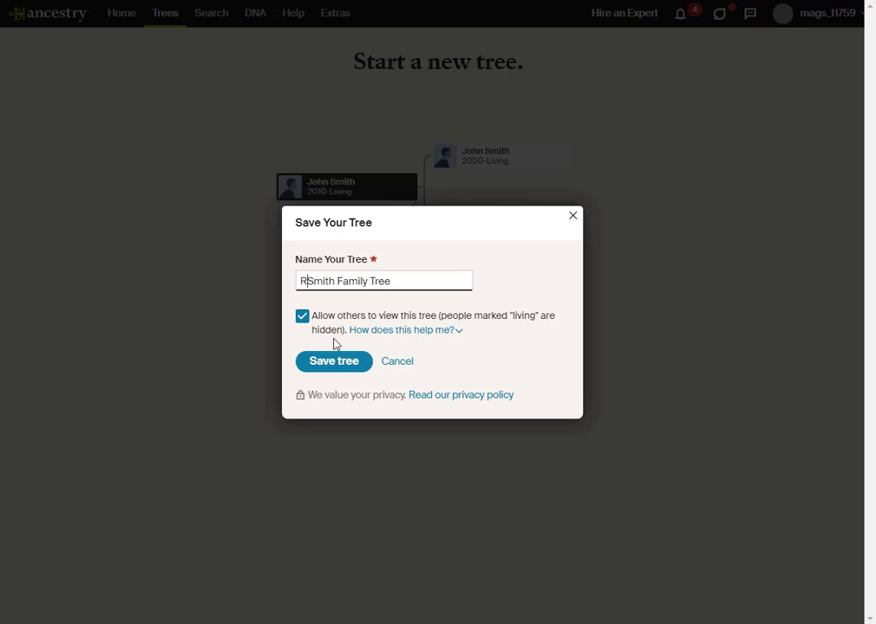
key(ctrl+shift+Right)
key(ctrl+shift+Right)
key(ctrl+shift+Right)
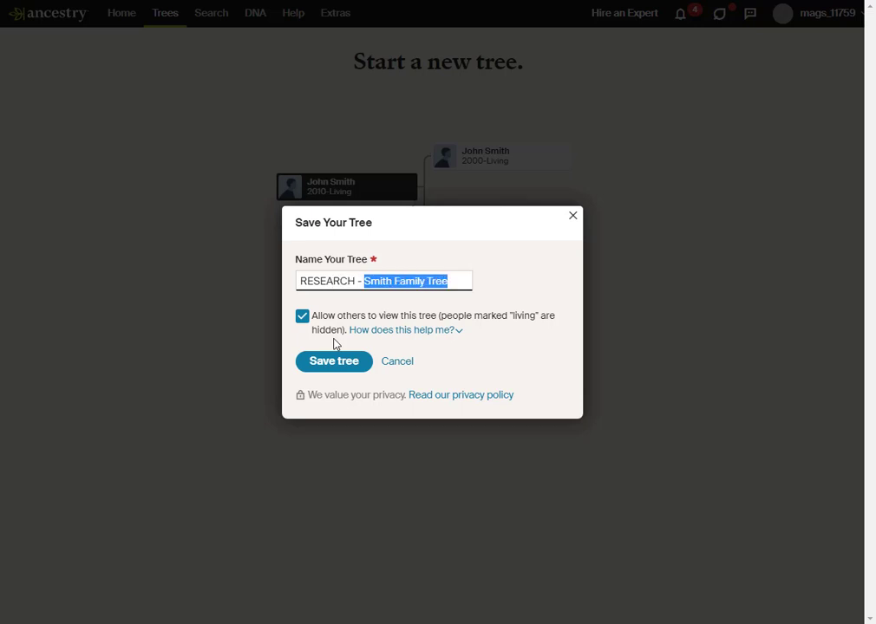
text(Copy)
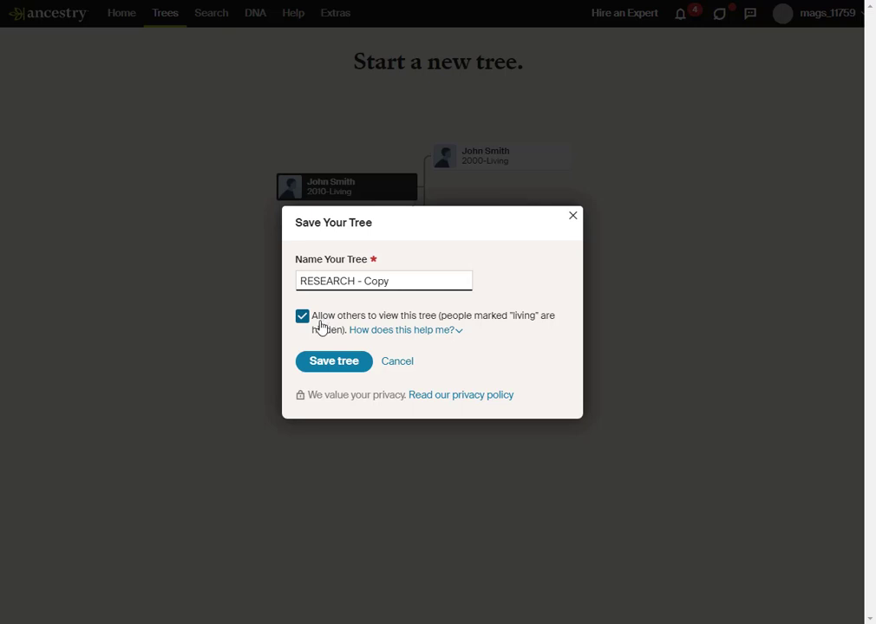
click(302, 318)
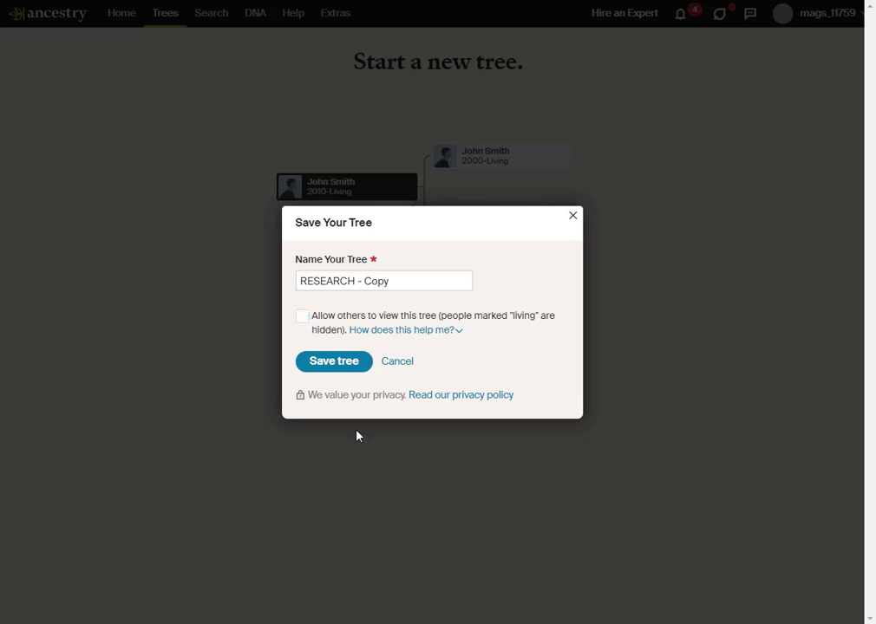
click(334, 361)
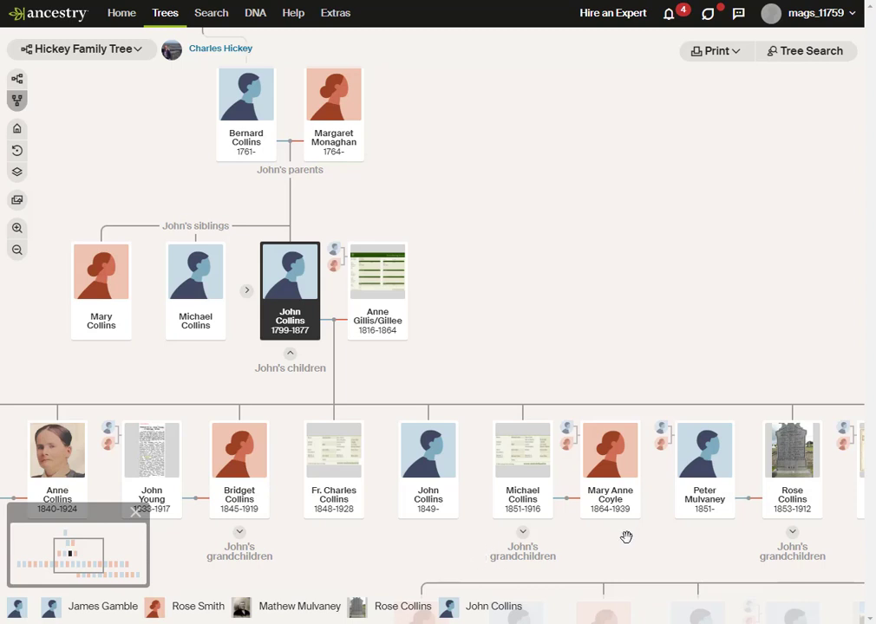
Open the profile of the focus person's daughter whose branch of children is expanded in the Hickey Family Tree.
drag(701, 364, 497, 347)
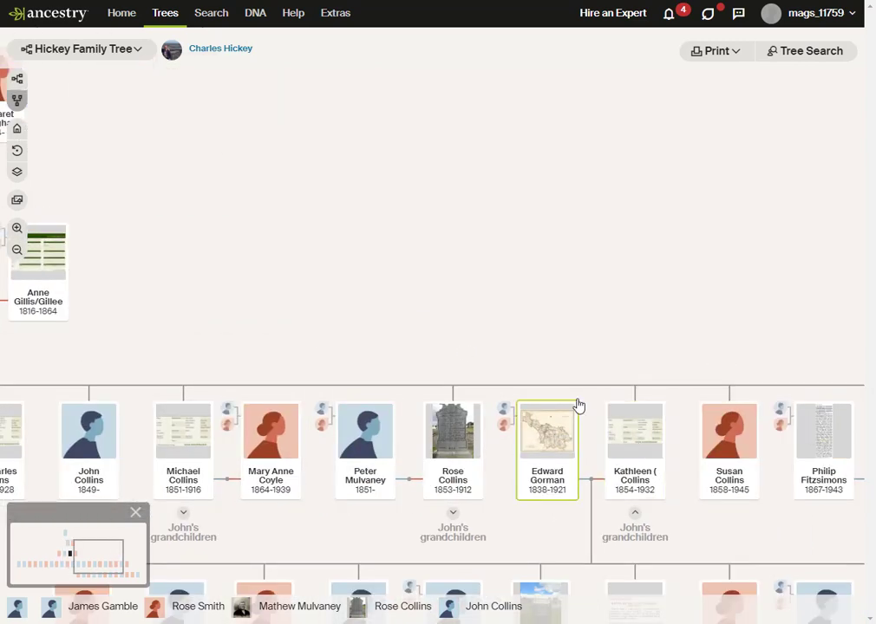
scroll(553, 225, down, 4)
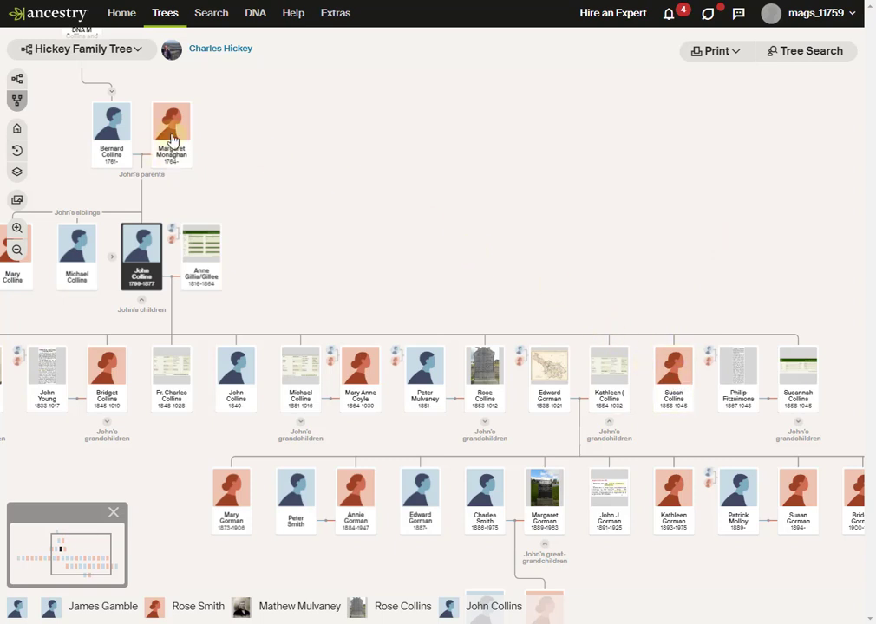
click(606, 373)
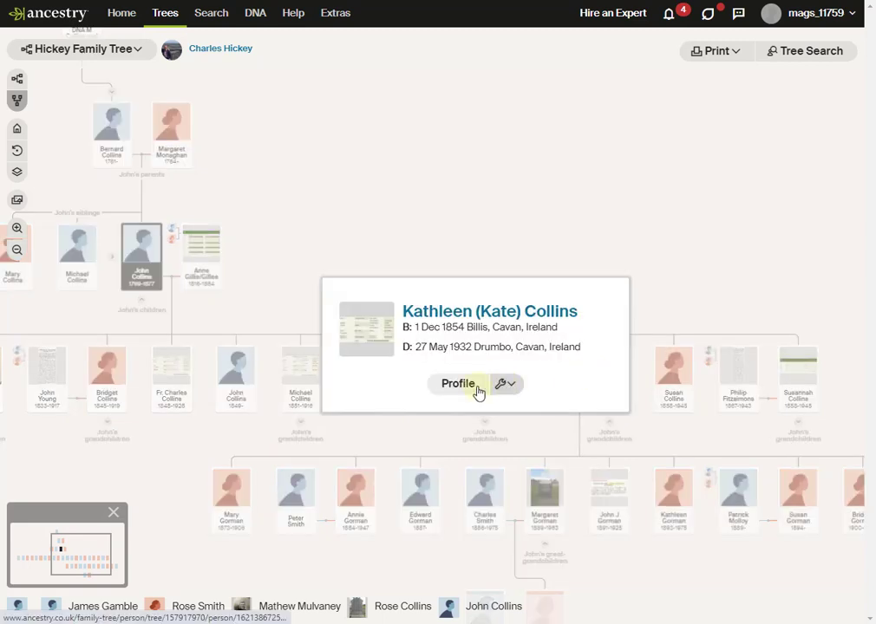
click(463, 391)
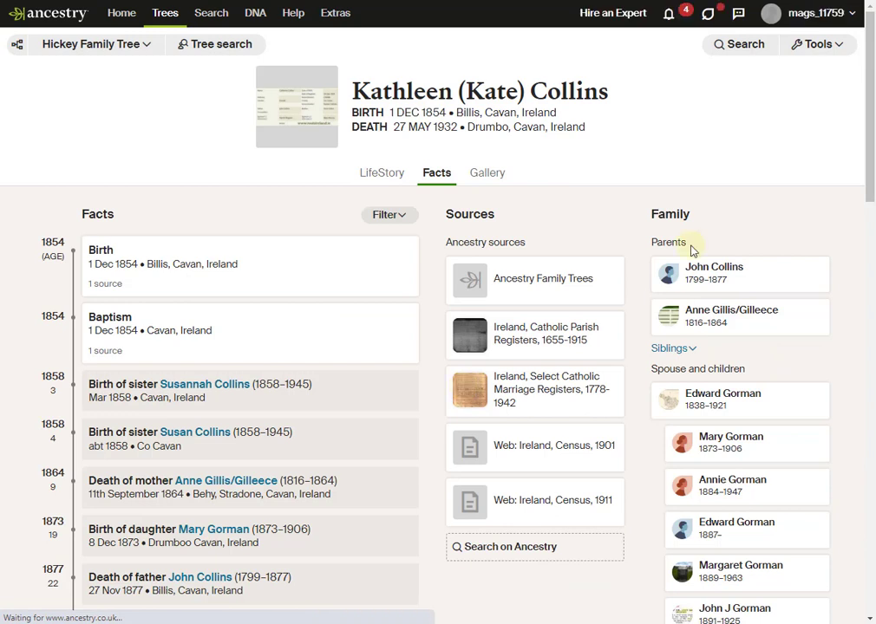
Save this person to the "RESEARCH - Copy" tree as a new person, keeping the prefilled name, dates and places.
click(834, 50)
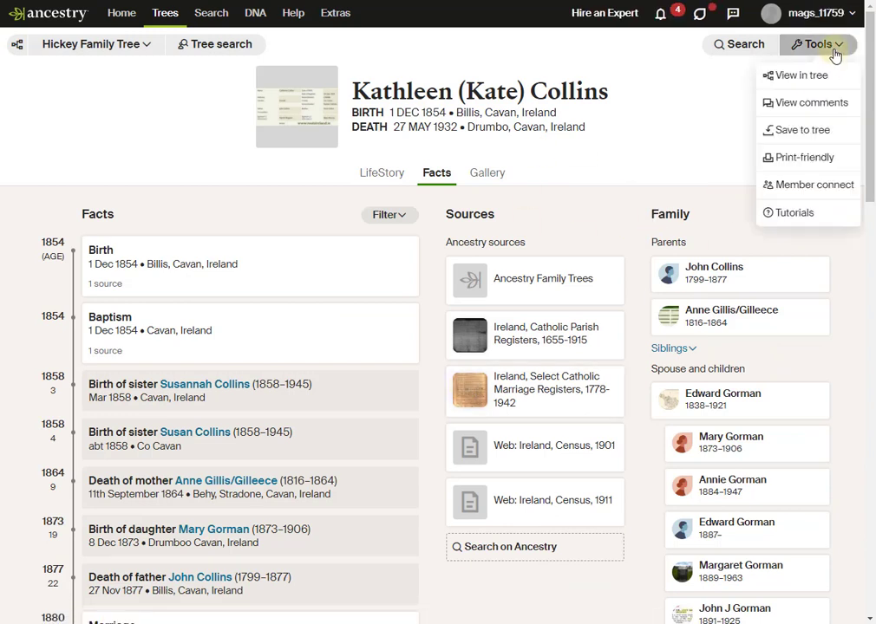
click(818, 141)
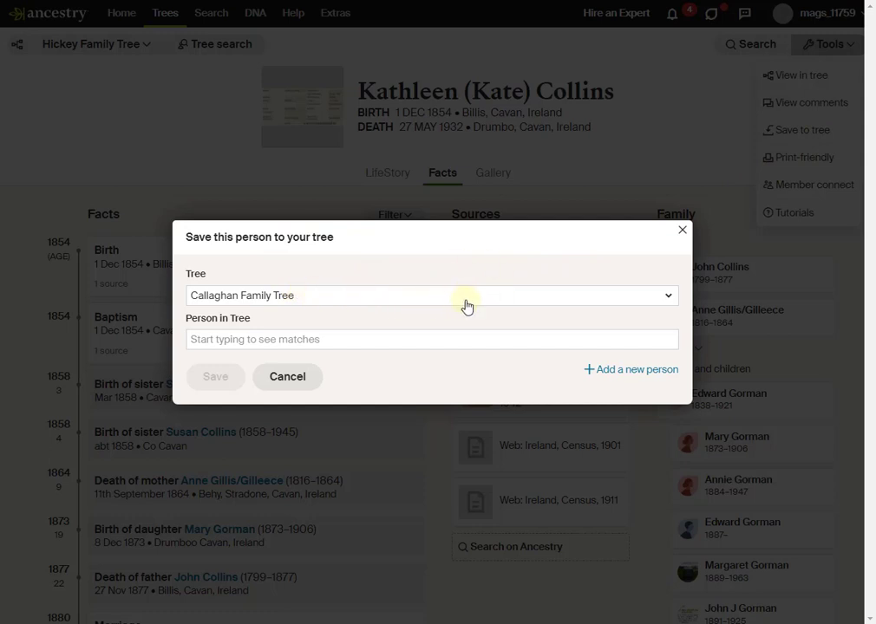
click(496, 302)
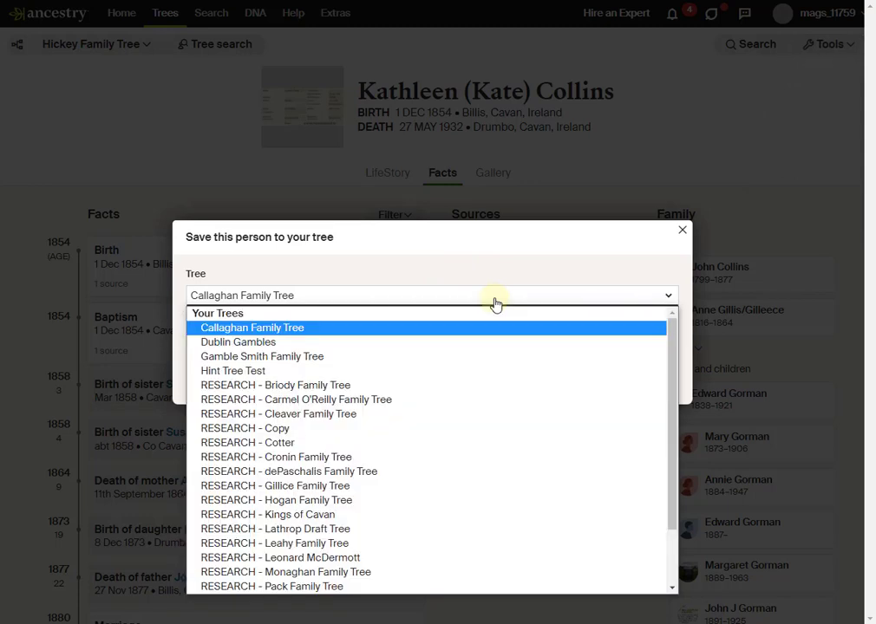
click(343, 436)
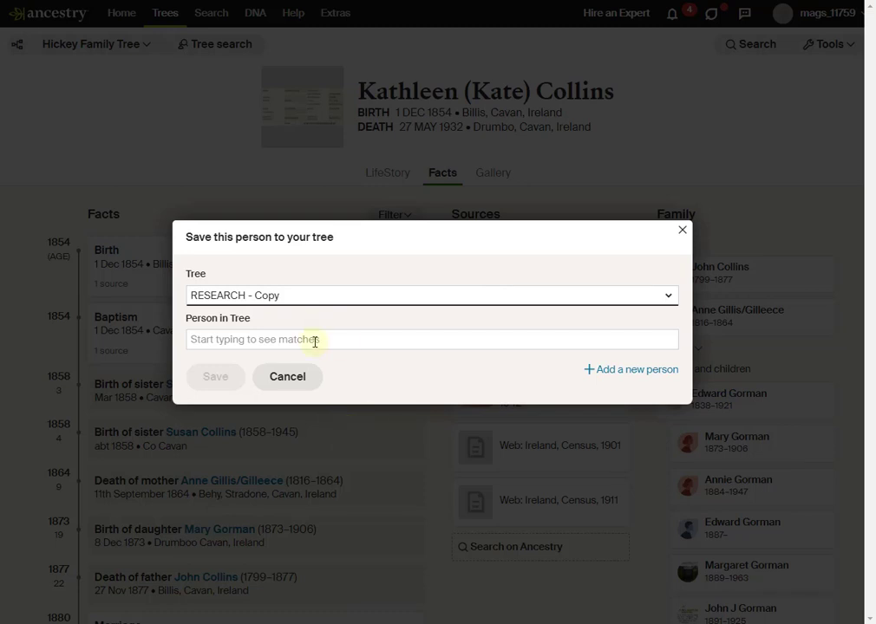
click(627, 379)
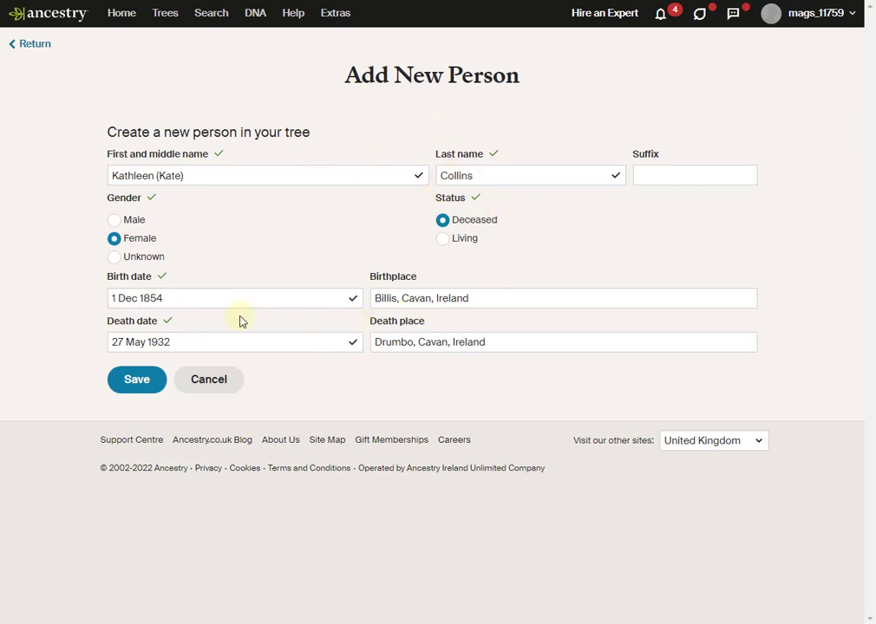
drag(183, 176, 156, 176)
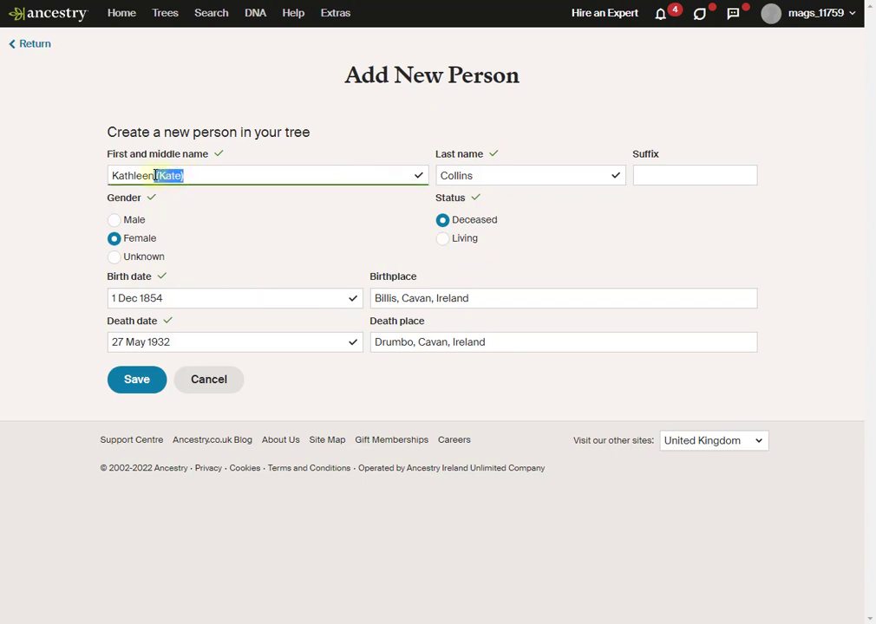
click(215, 170)
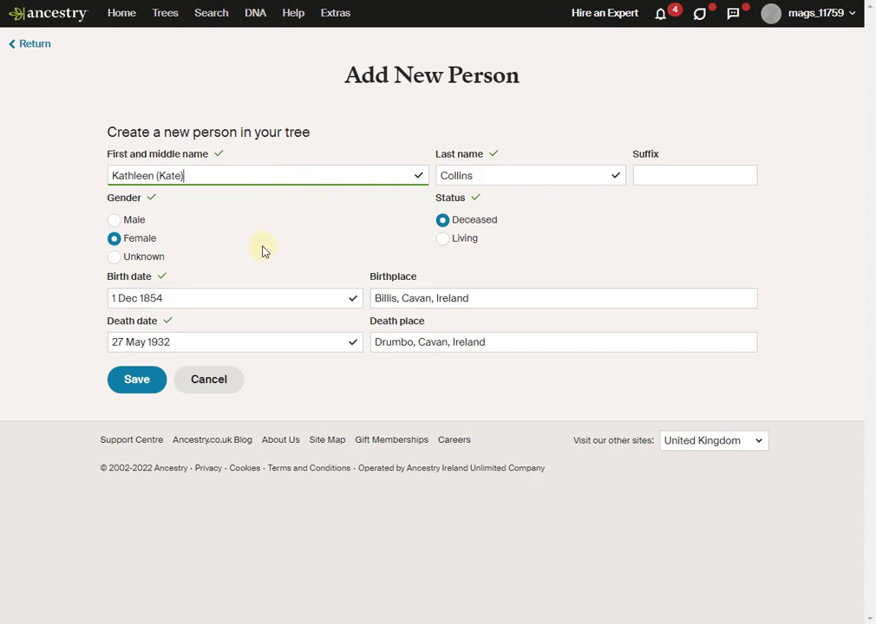
click(138, 388)
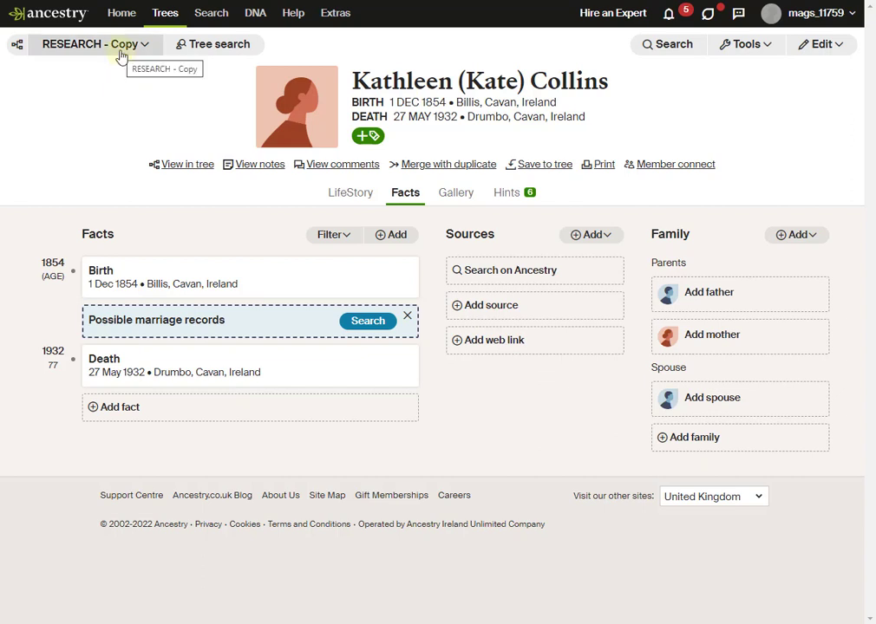
View the copied person in the "RESEARCH - Copy" tree and open her hints.
click(751, 52)
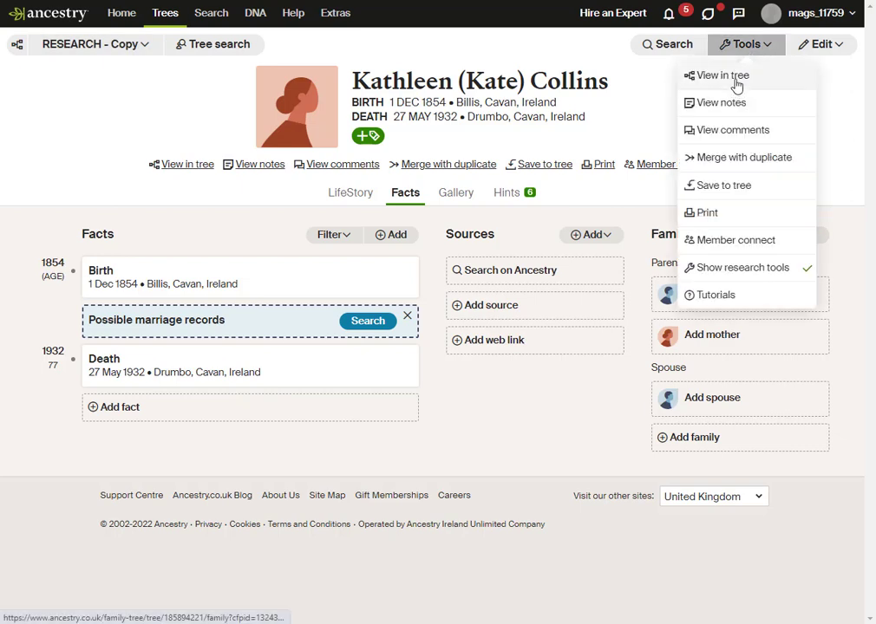
click(732, 88)
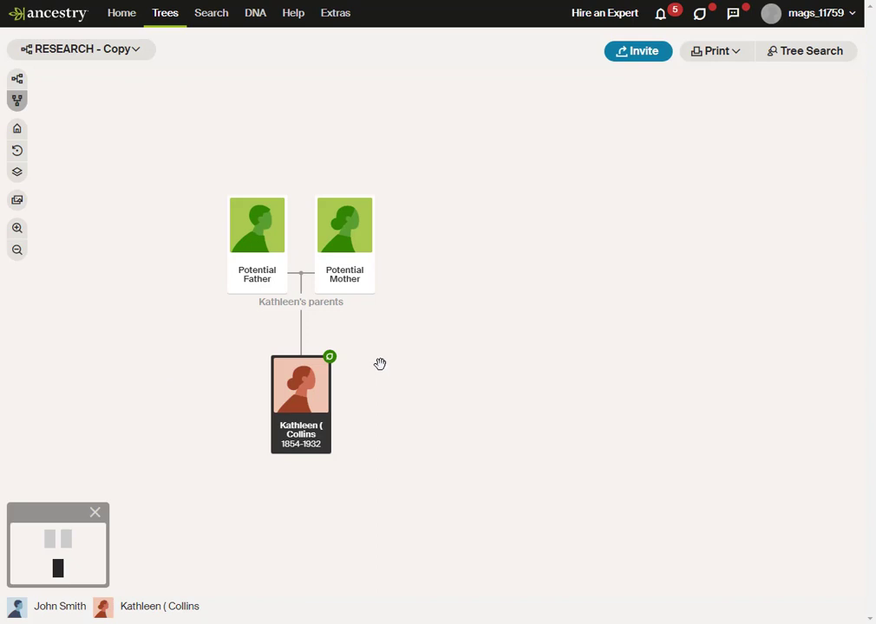
click(329, 366)
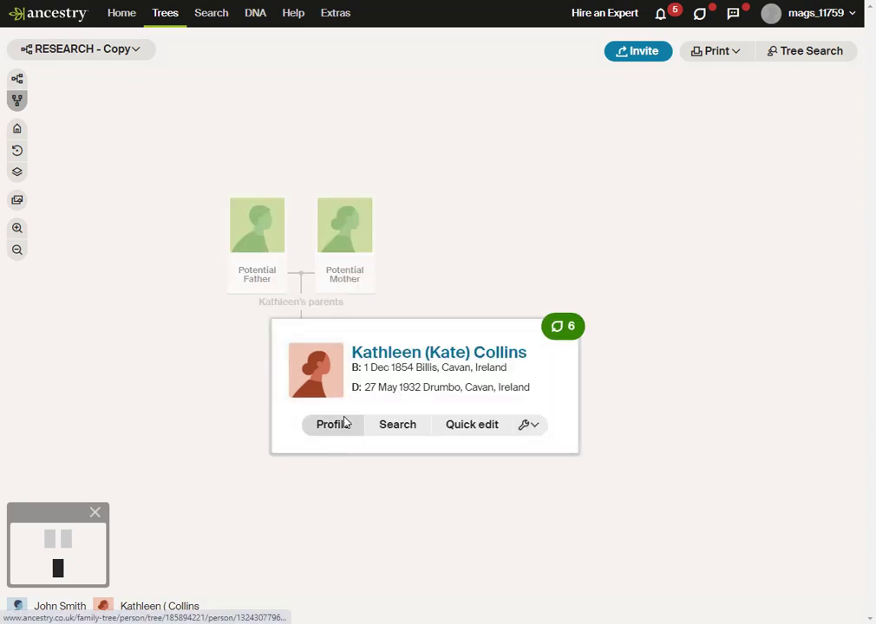
click(571, 337)
Look through the copied person's new hints, including the member trees, census and parish register records.
scroll(623, 469, down, 1)
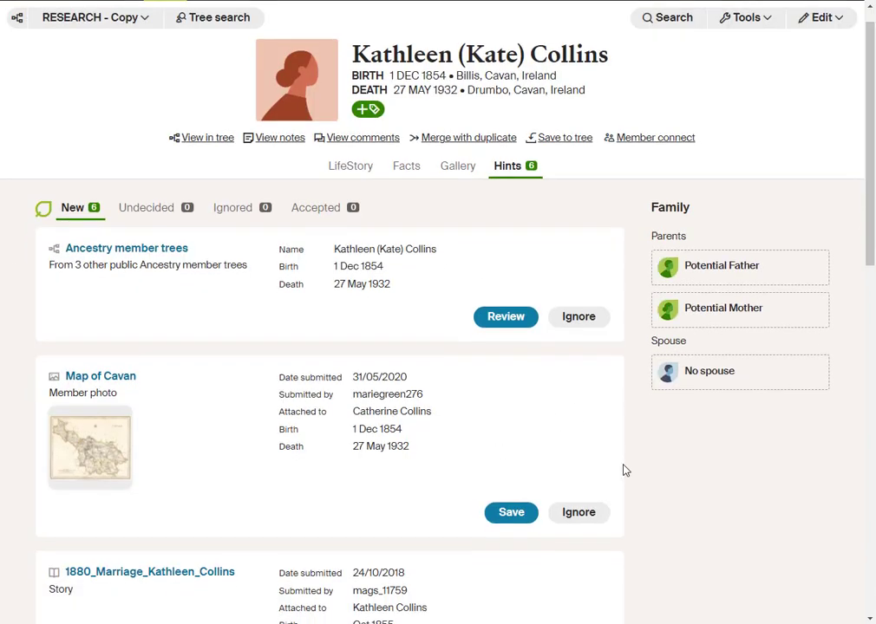
scroll(625, 470, down, 4)
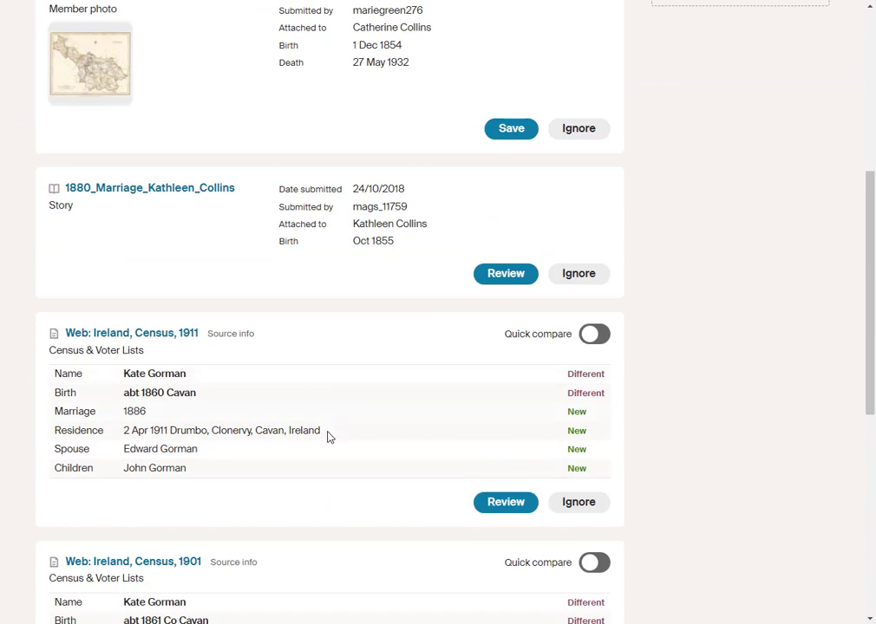
scroll(340, 591, down, 5)
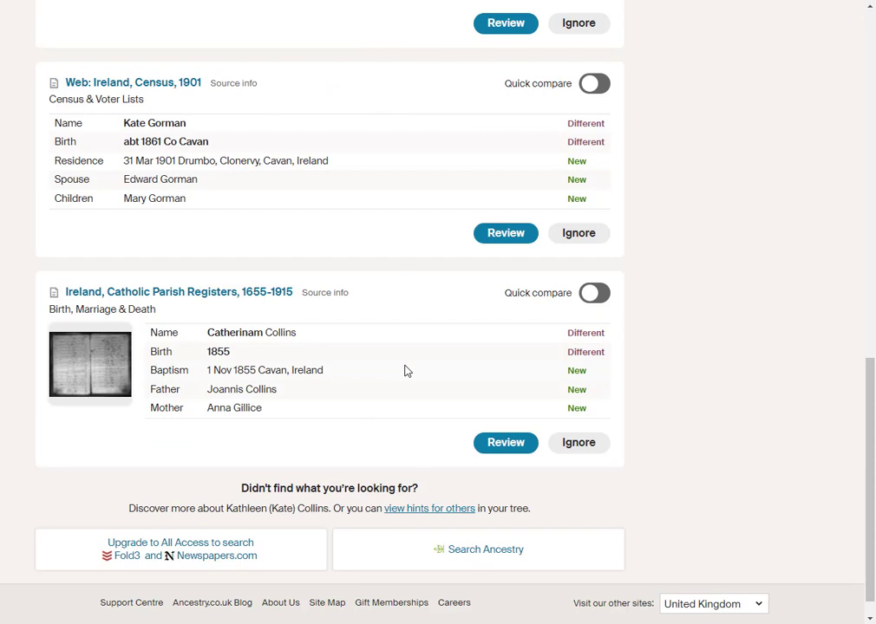
scroll(638, 368, up, 2)
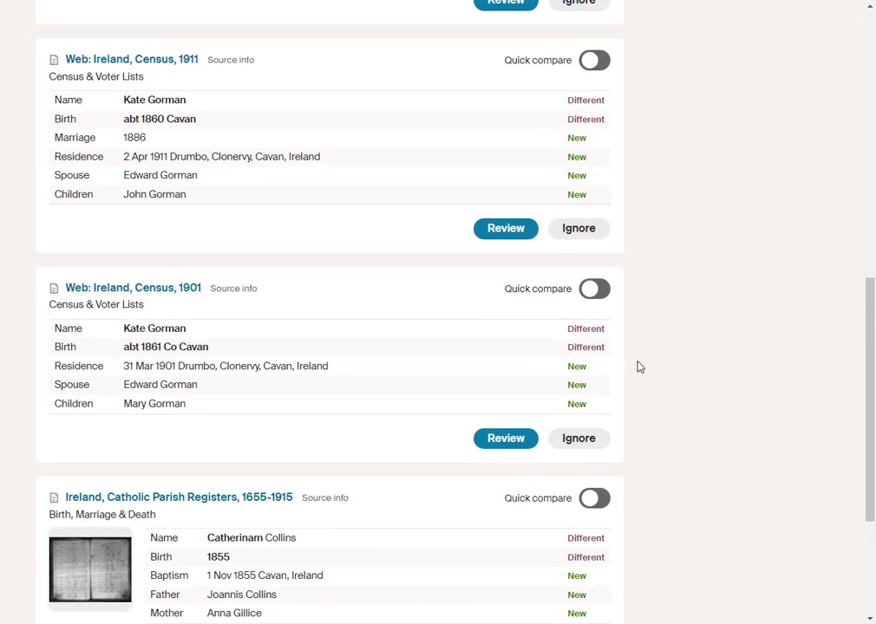
Finish looking over the copied person's hints and open the Ancestry member trees hint for review.
scroll(638, 367, up, 5)
scroll(273, 519, down, 3)
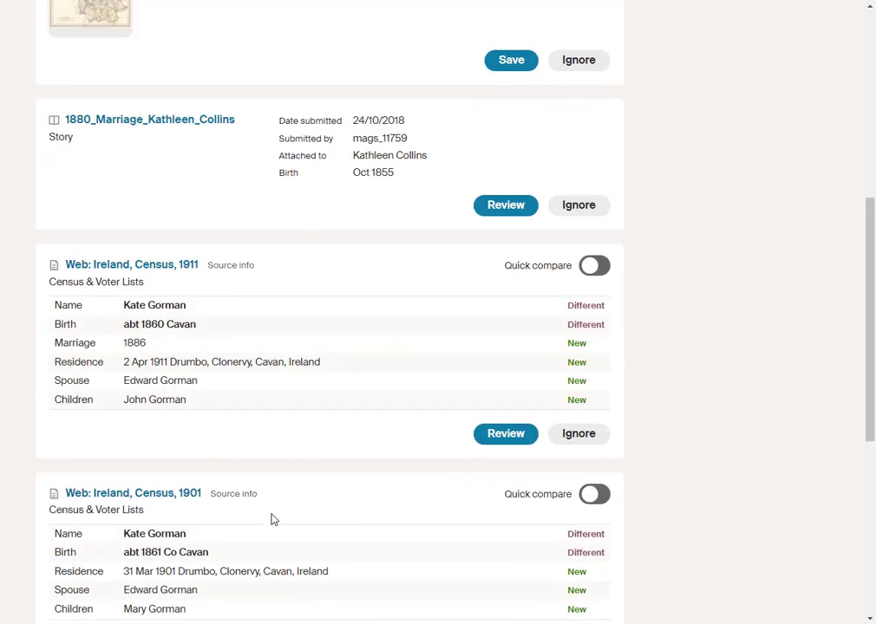
scroll(340, 523, up, 5)
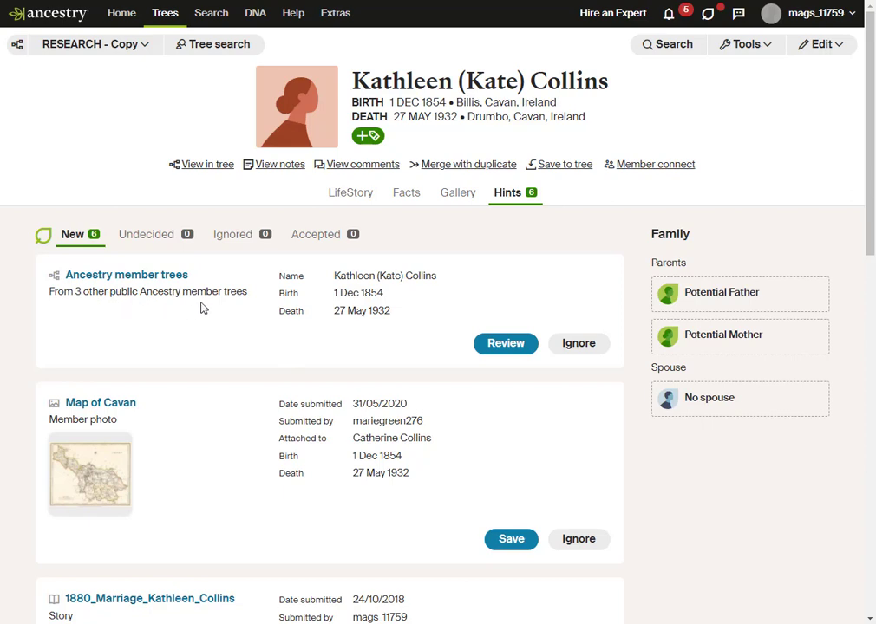
click(515, 348)
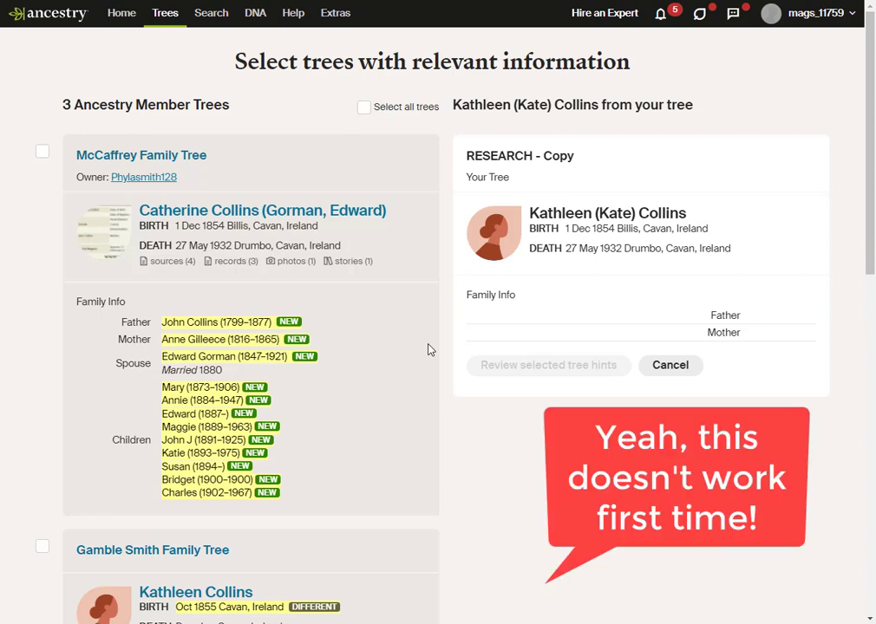
Examine the suggested member trees for the copied person, checking each tree's owner, parents, spouse and children for the Hickey Family Tree.
scroll(329, 399, down, 2)
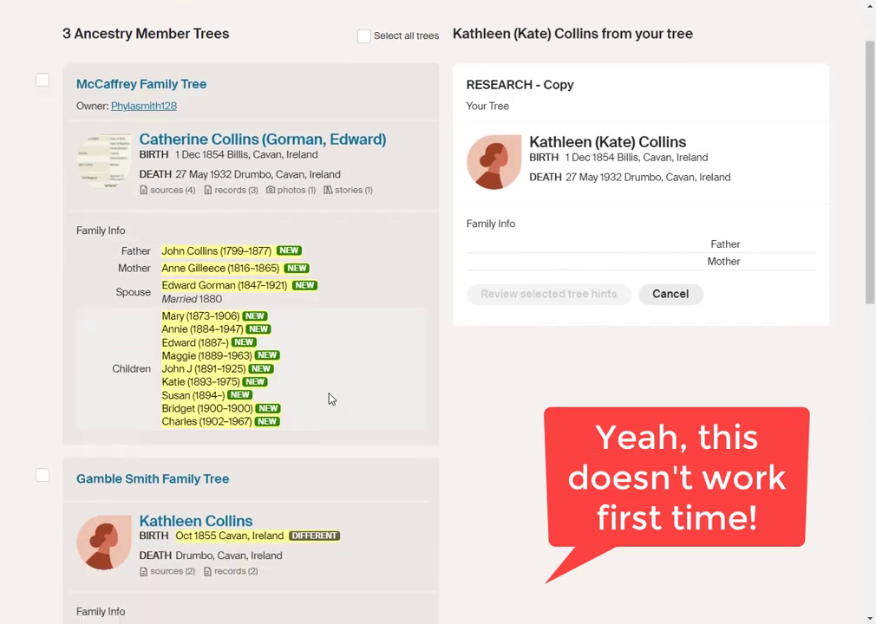
scroll(330, 399, down, 5)
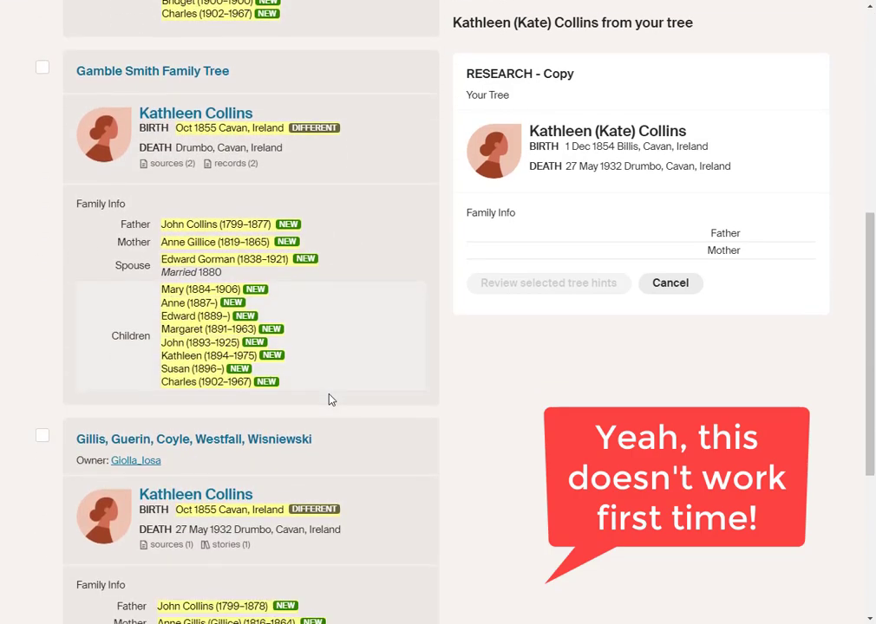
scroll(330, 399, down, 4)
scroll(330, 399, up, 8)
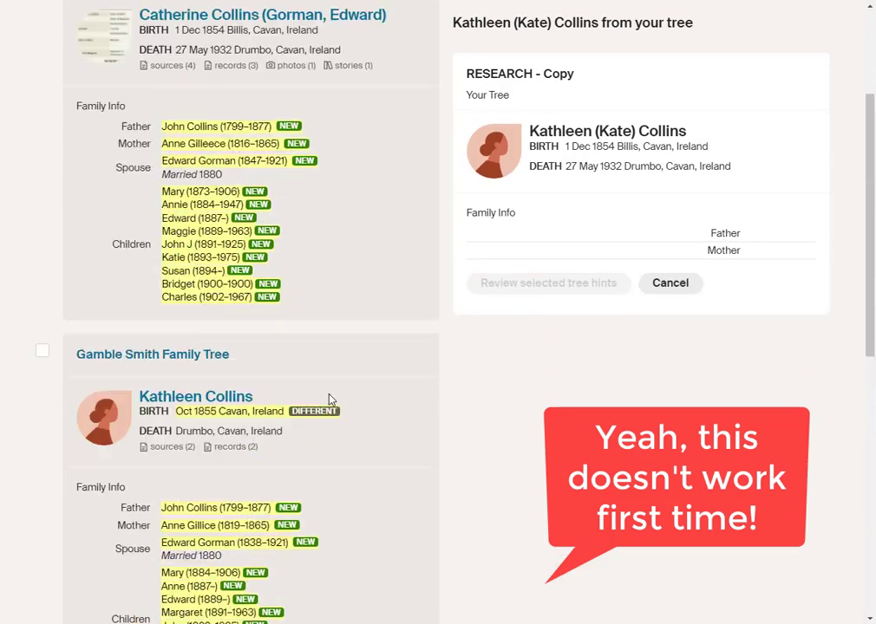
scroll(329, 399, up, 3)
scroll(406, 466, down, 2)
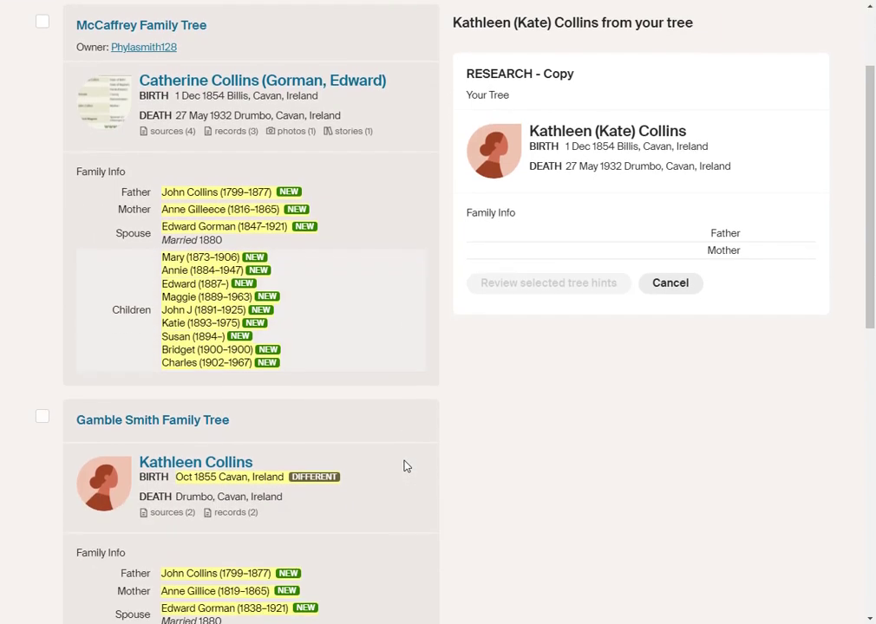
scroll(404, 465, down, 2)
scroll(381, 347, up, 4)
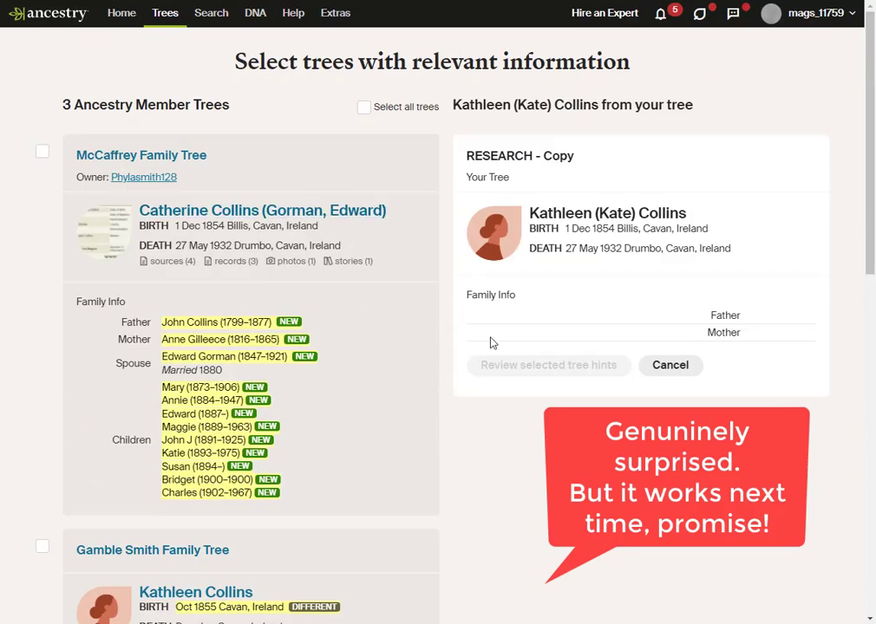
scroll(405, 464, down, 4)
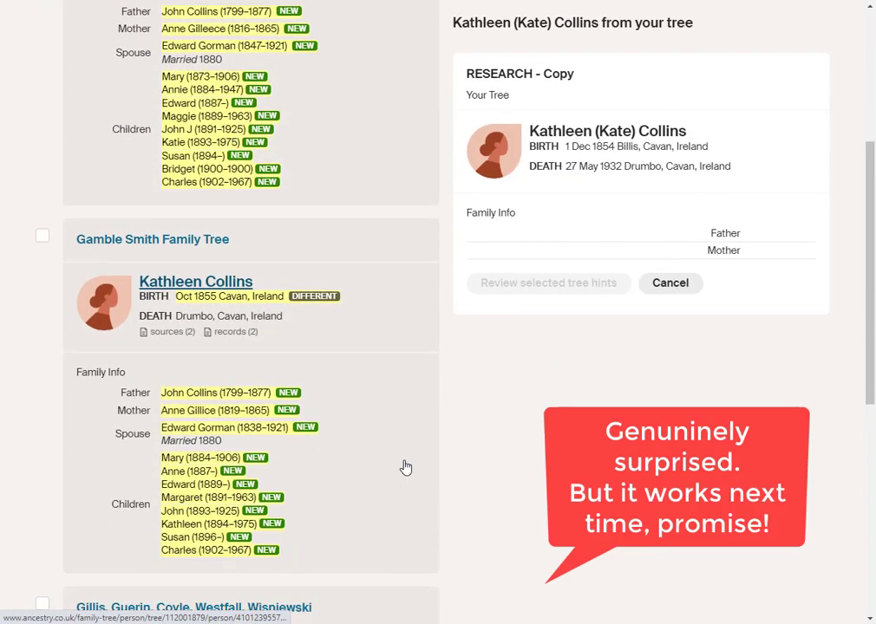
scroll(405, 467, down, 6)
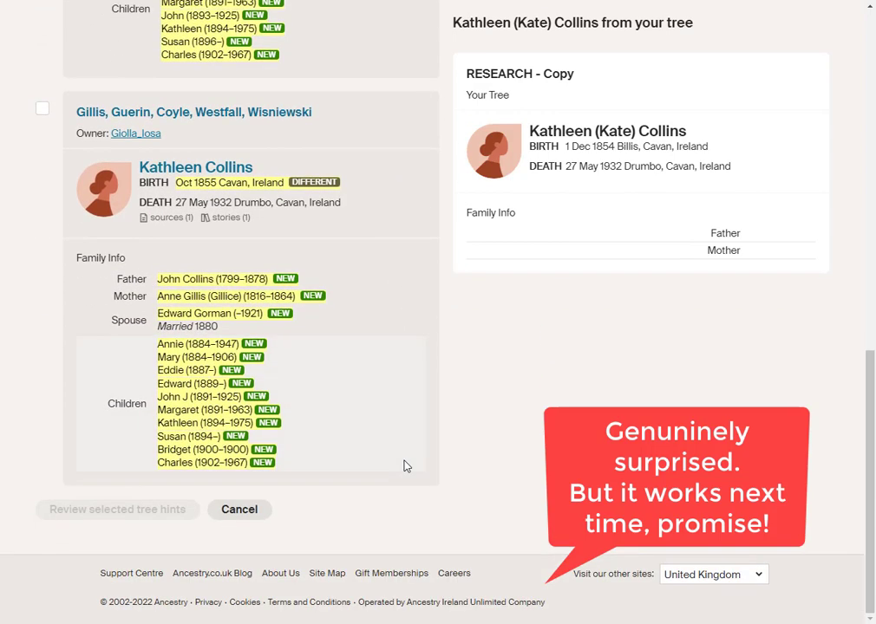
scroll(406, 467, up, 9)
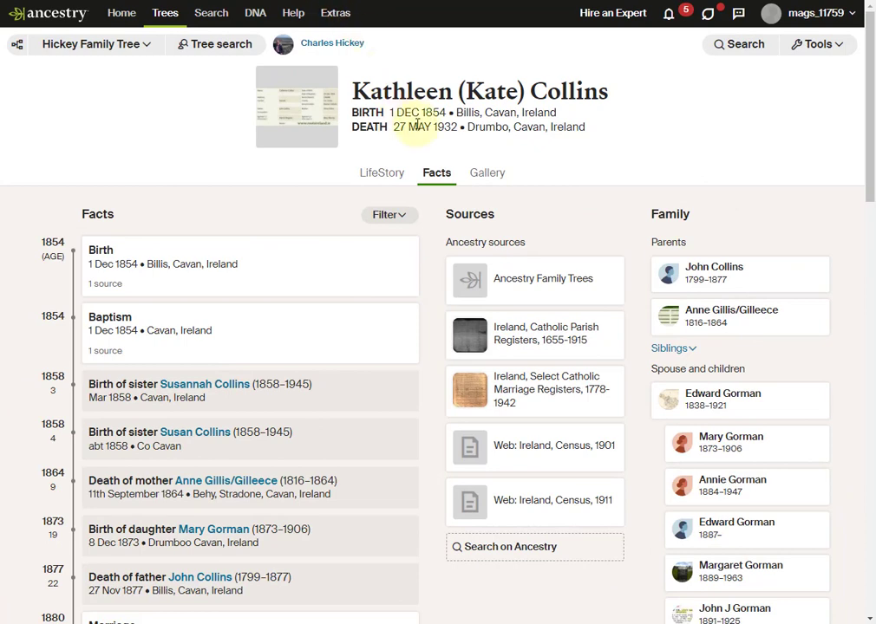
Open the husband's profile from the Hickey Family Tree and save him to "RESEARCH - Copy" as a new person with the prefilled details.
click(711, 405)
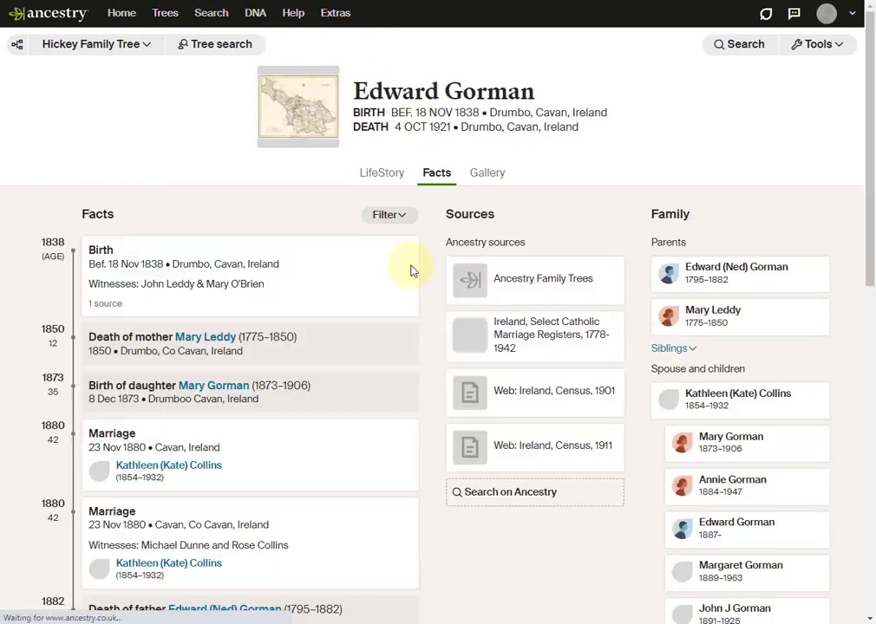
click(806, 46)
click(796, 132)
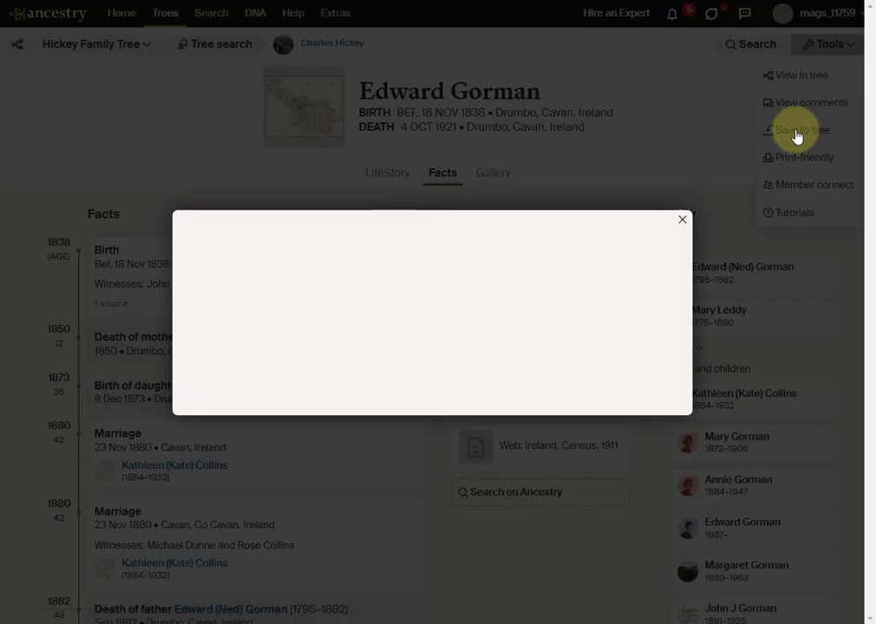
click(619, 305)
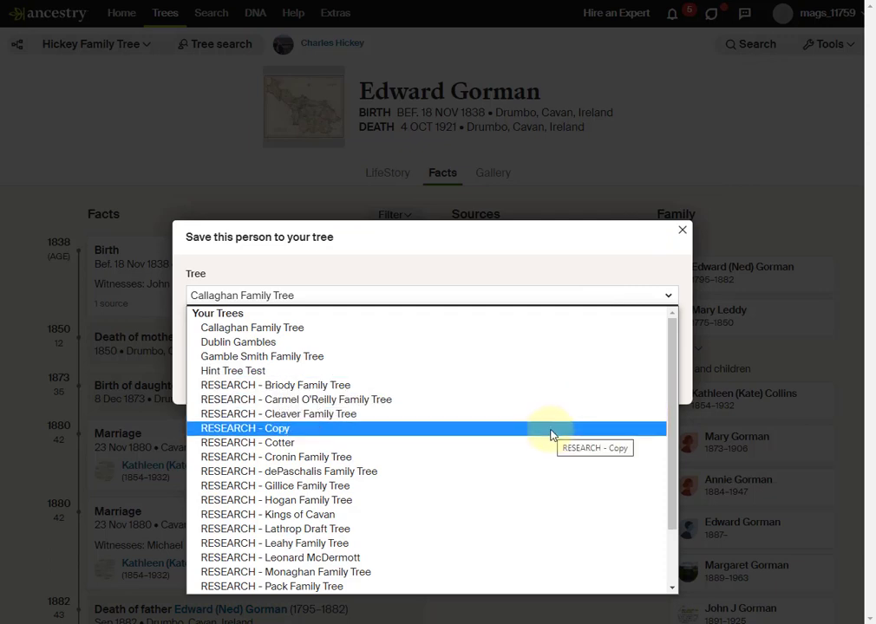
click(551, 433)
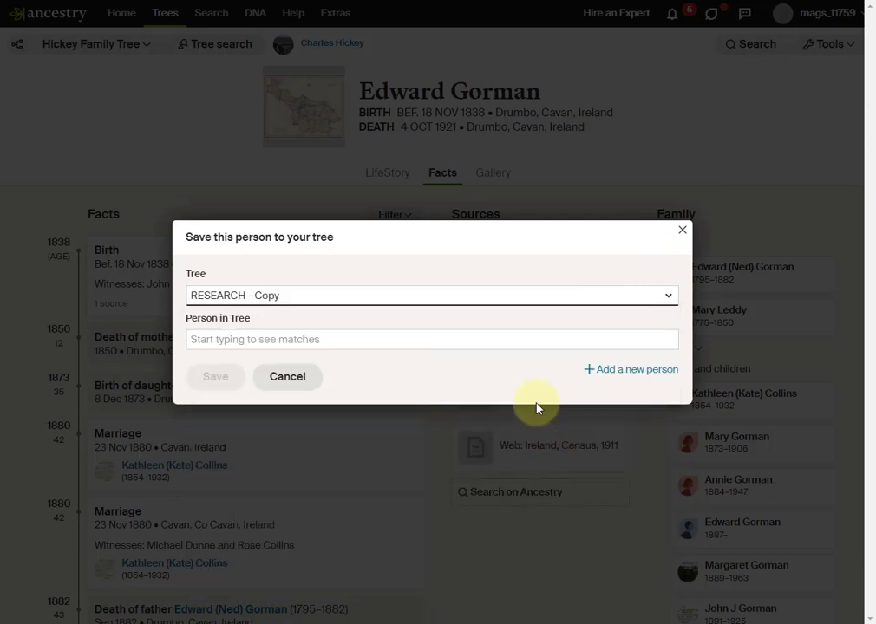
click(623, 373)
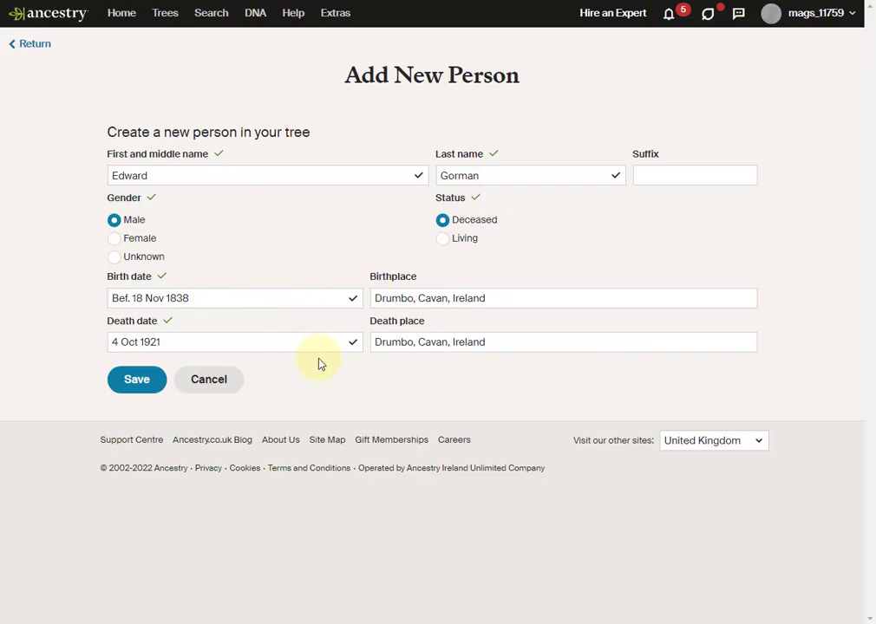
click(138, 390)
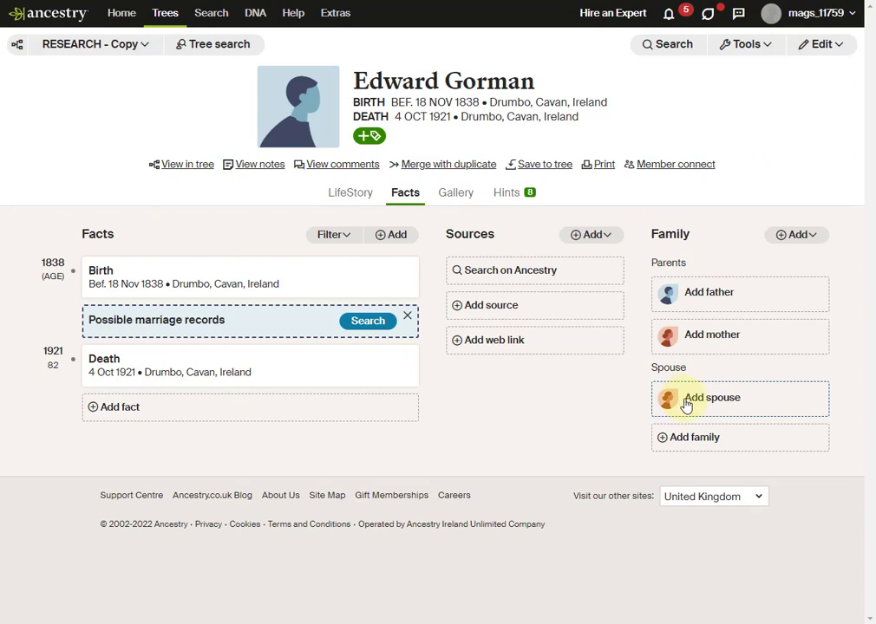
Edit the copied husband's relationships to link the previously copied wife as his spouse, searching the tree by her surname.
click(821, 44)
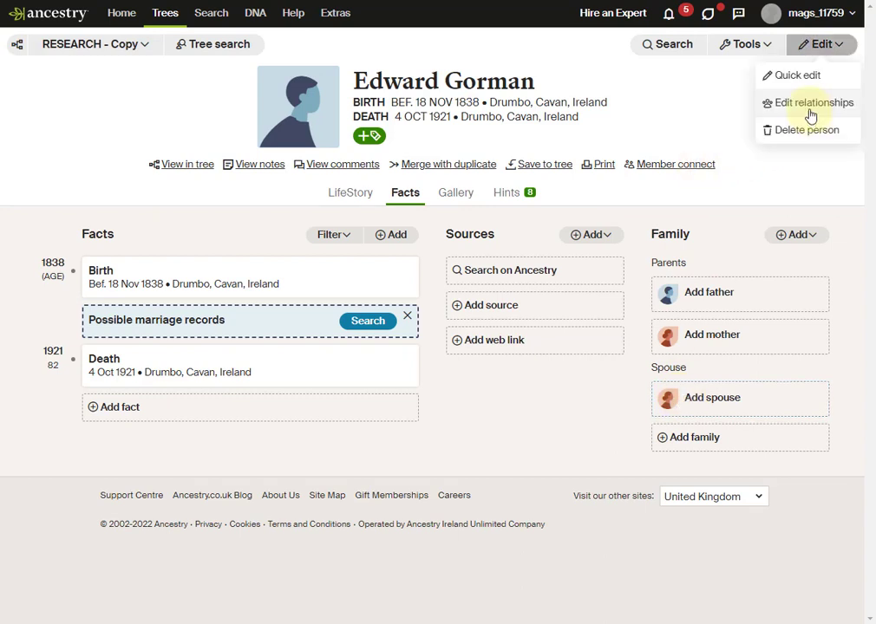
click(810, 111)
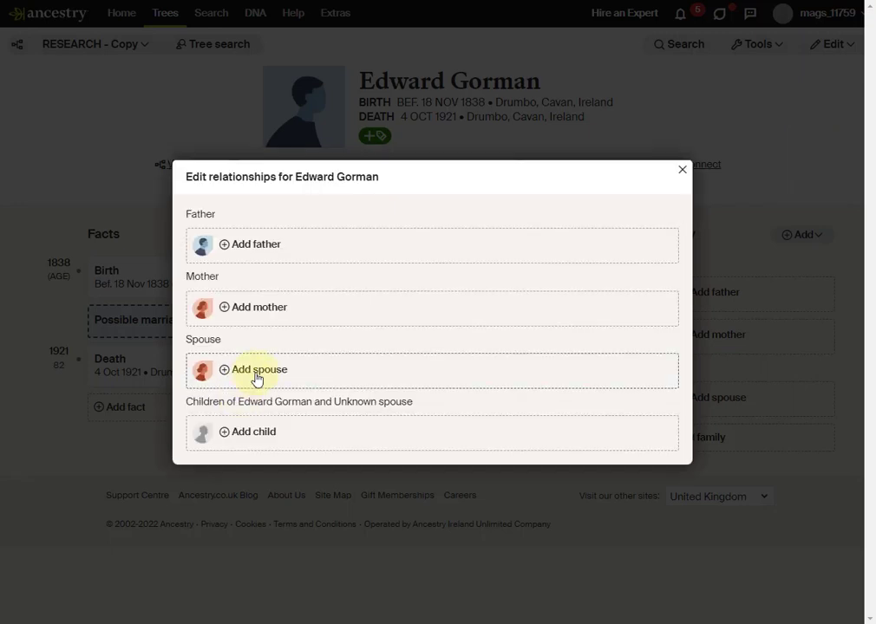
click(256, 377)
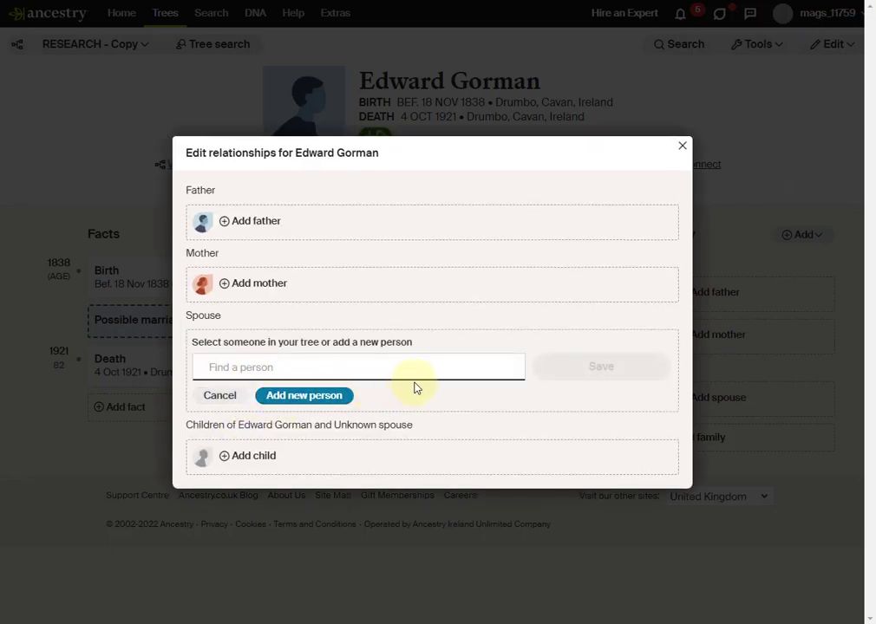
text(collins)
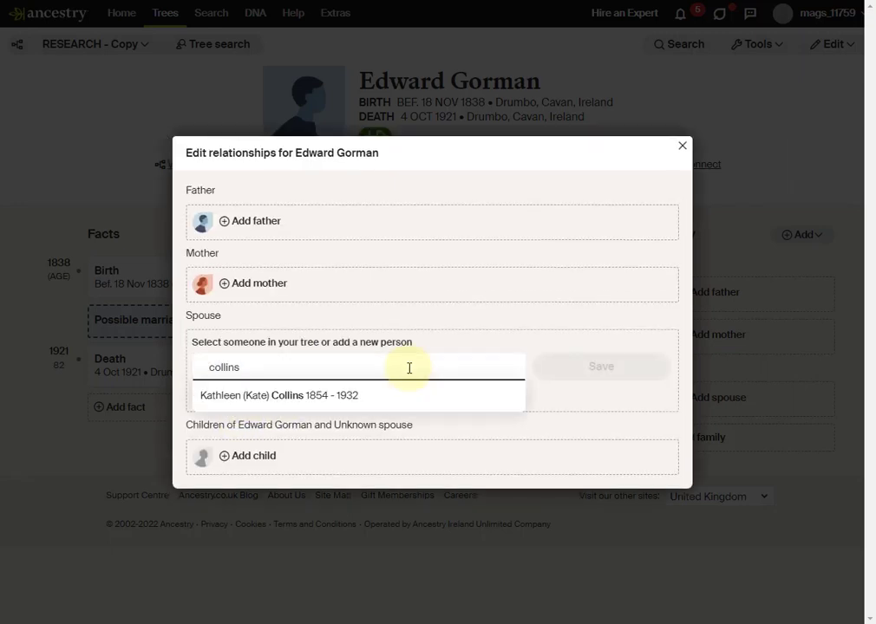
click(319, 402)
click(583, 371)
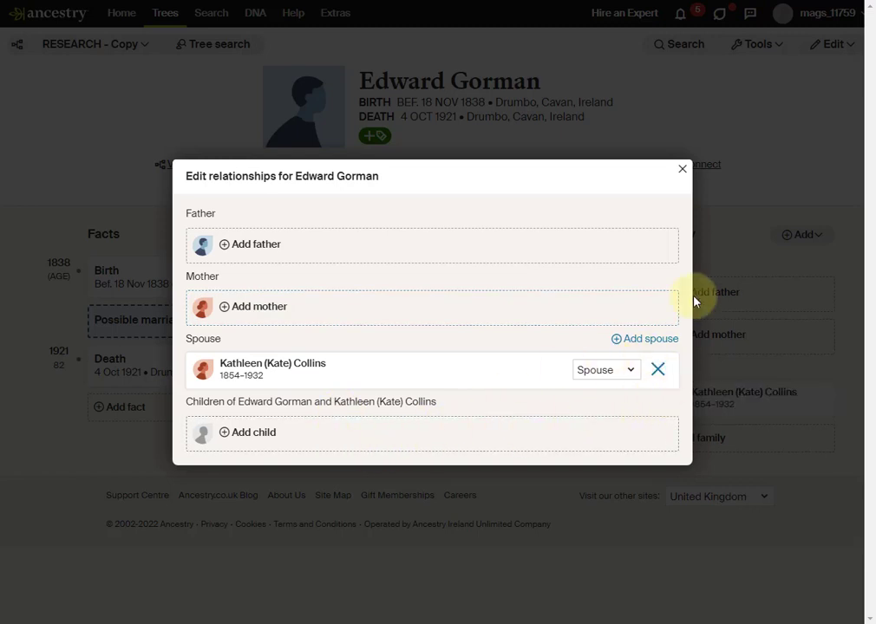
click(685, 173)
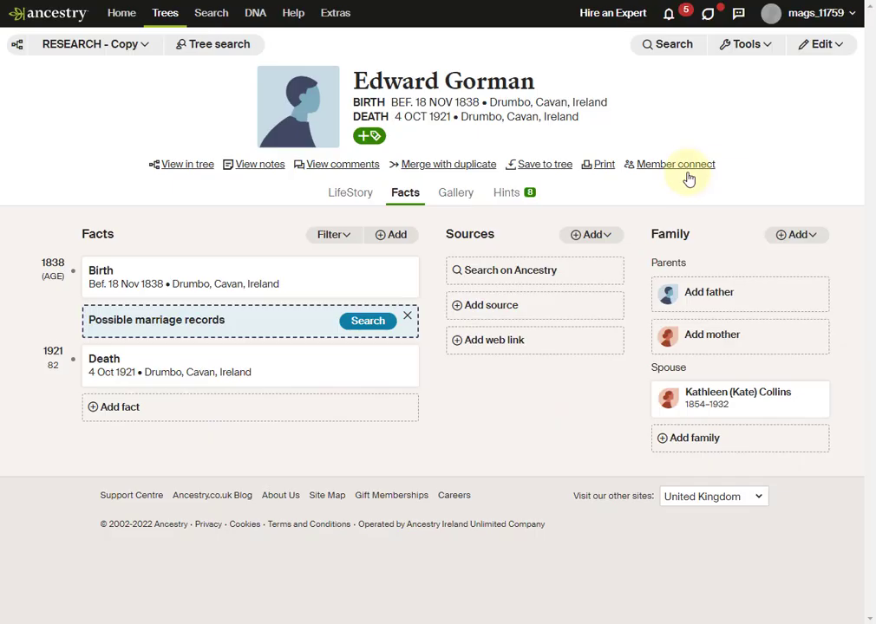
View the husband in the "RESEARCH - Copy" tree alongside his wife and open his hints.
click(747, 46)
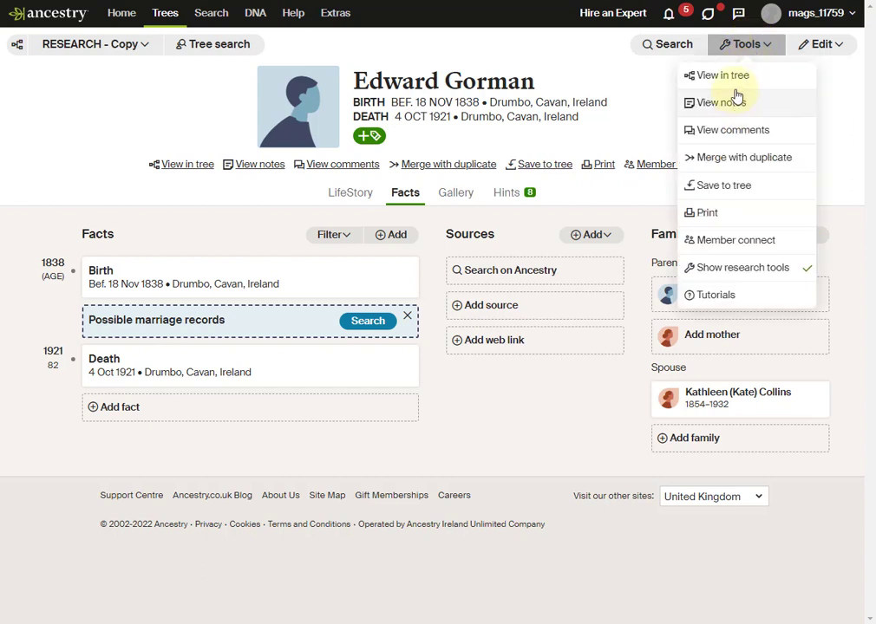
click(739, 78)
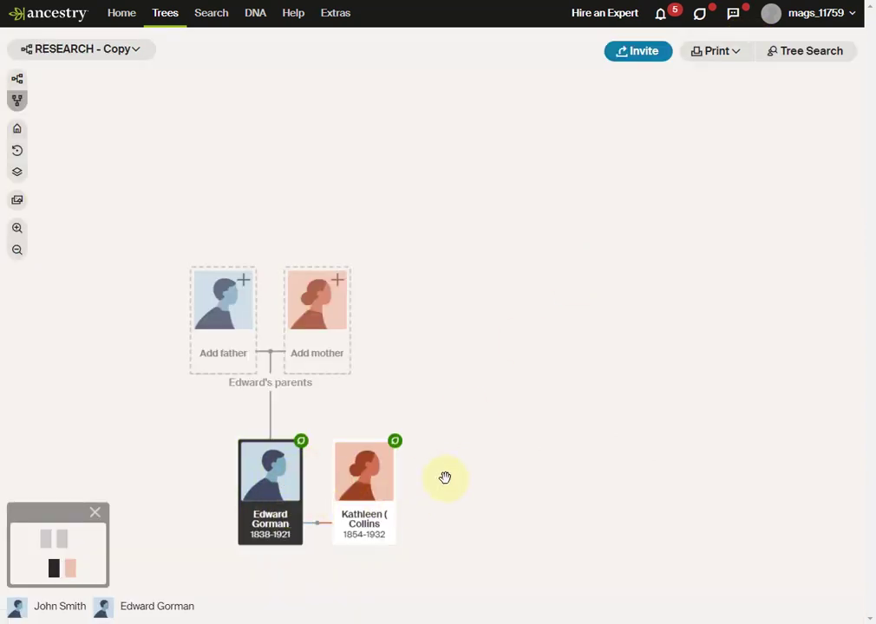
drag(458, 492, 487, 375)
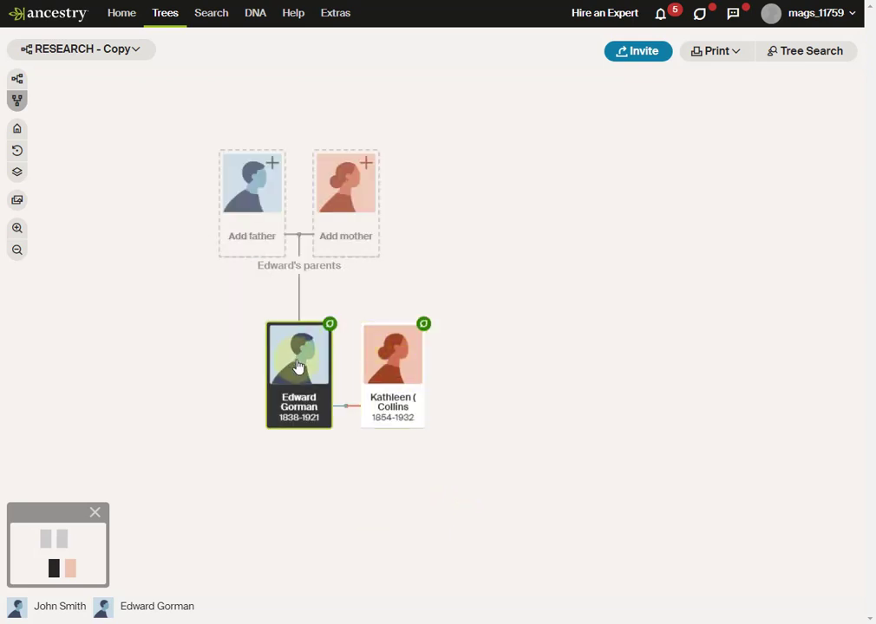
click(299, 366)
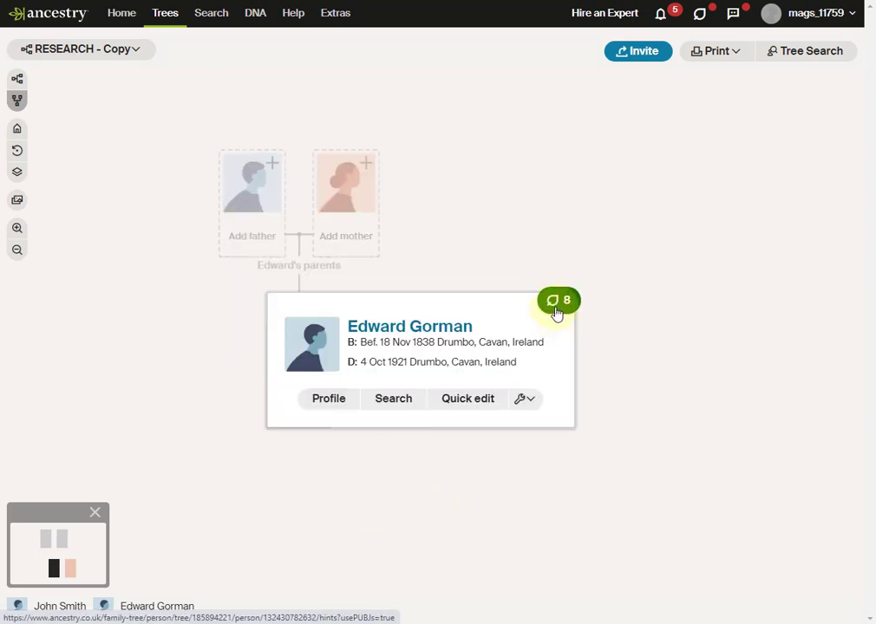
click(558, 311)
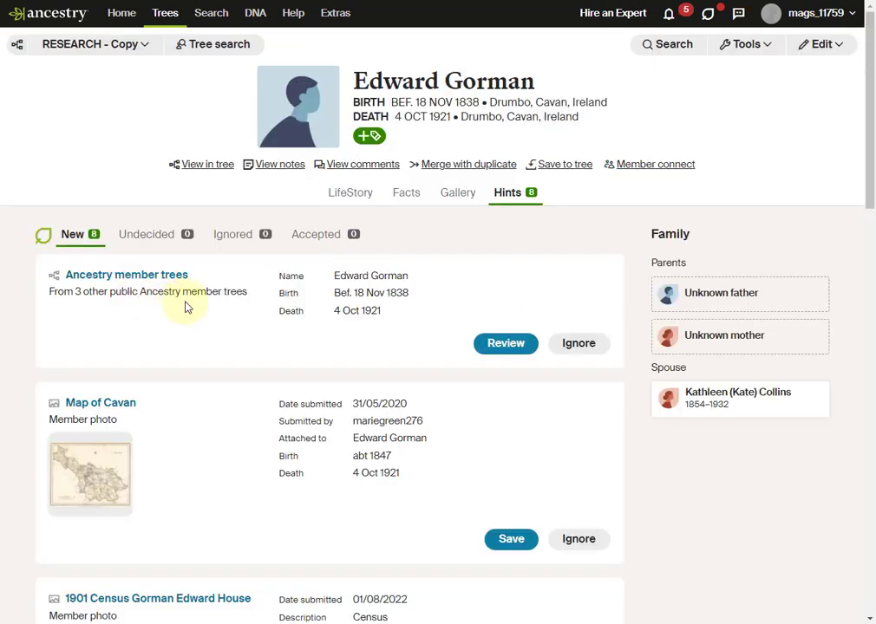
Review the husband's Ancestry member trees hint, selecting only the Hickey Family Tree as the source of new information.
click(503, 345)
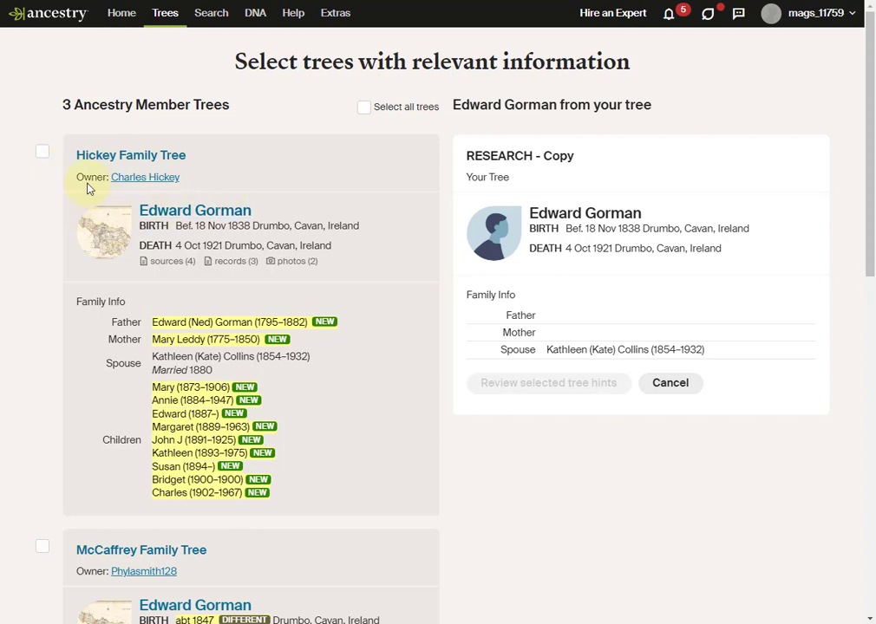
click(42, 153)
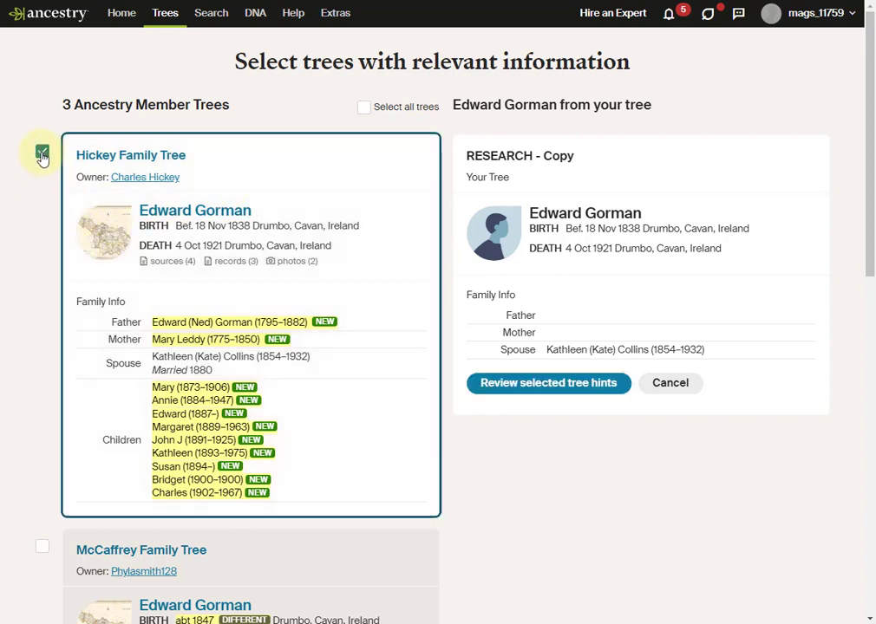
click(536, 386)
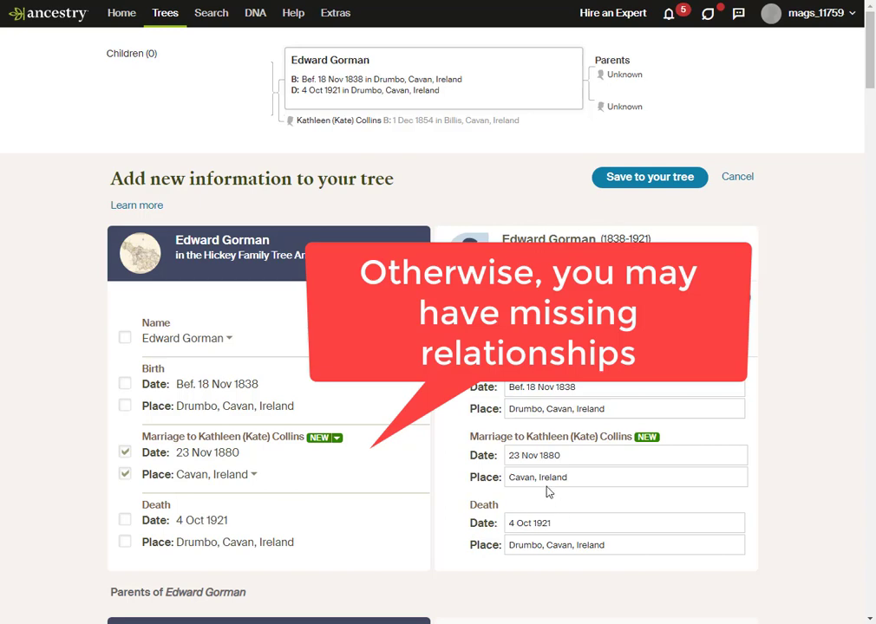
Select all of the couple's children in the hint as new people for "RESEARCH - Copy", keeping their birth and death details.
scroll(361, 461, down, 2)
scroll(341, 532, down, 15)
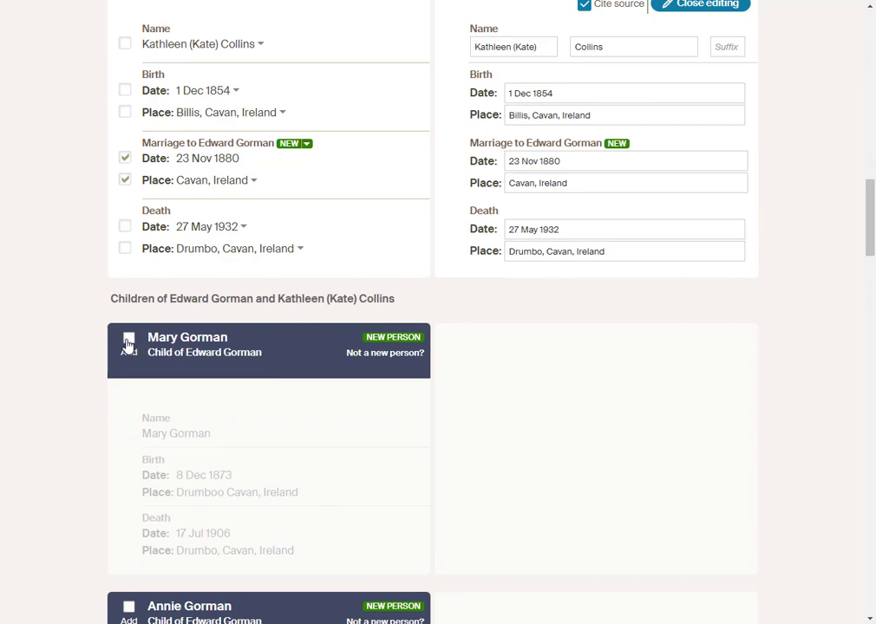
click(128, 340)
scroll(155, 445, down, 3)
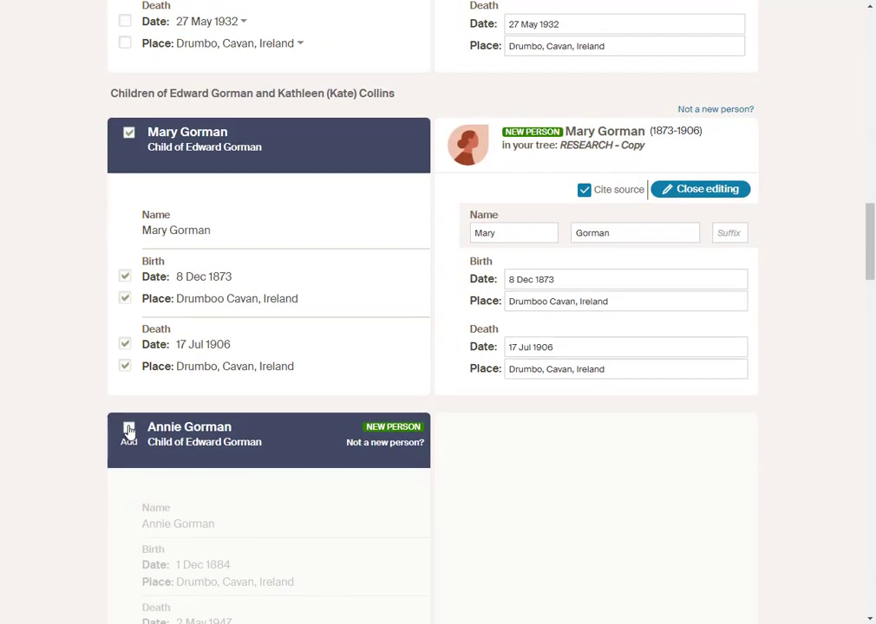
click(128, 428)
scroll(206, 503, down, 5)
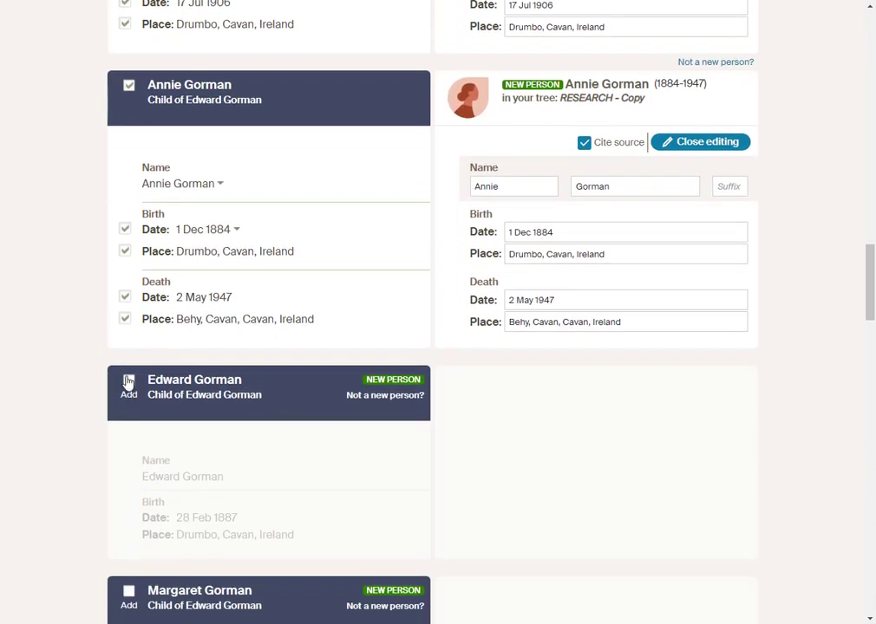
click(129, 382)
scroll(191, 513, down, 2)
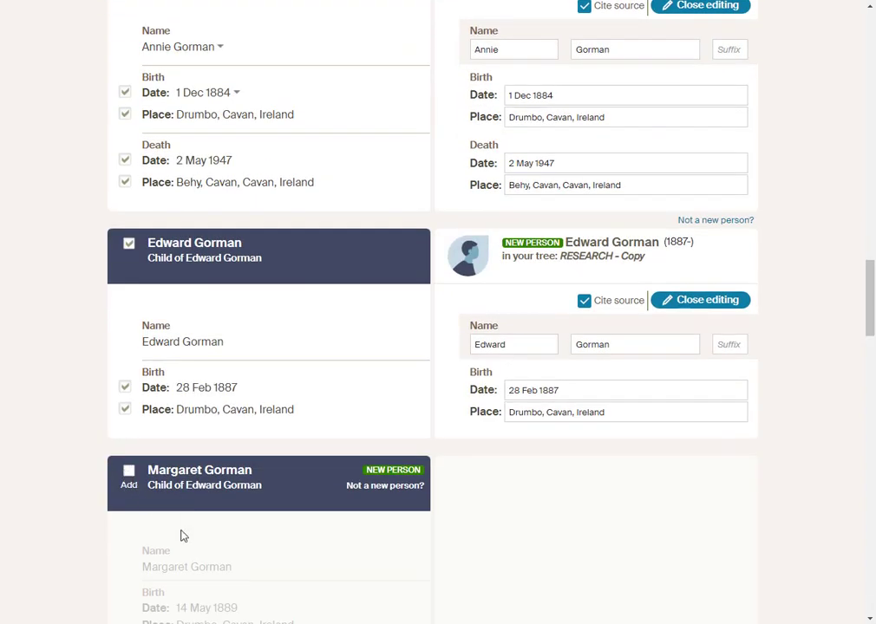
click(182, 535)
scroll(192, 540, down, 5)
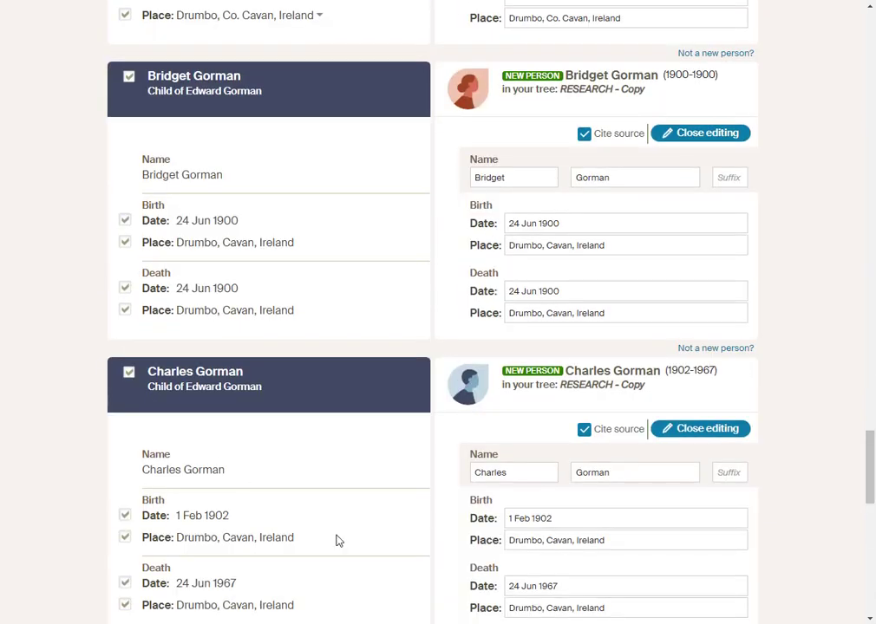
Examine the selected children, the husband's unselected siblings and parents, and the matched wife in the hint.
scroll(337, 539, down, 4)
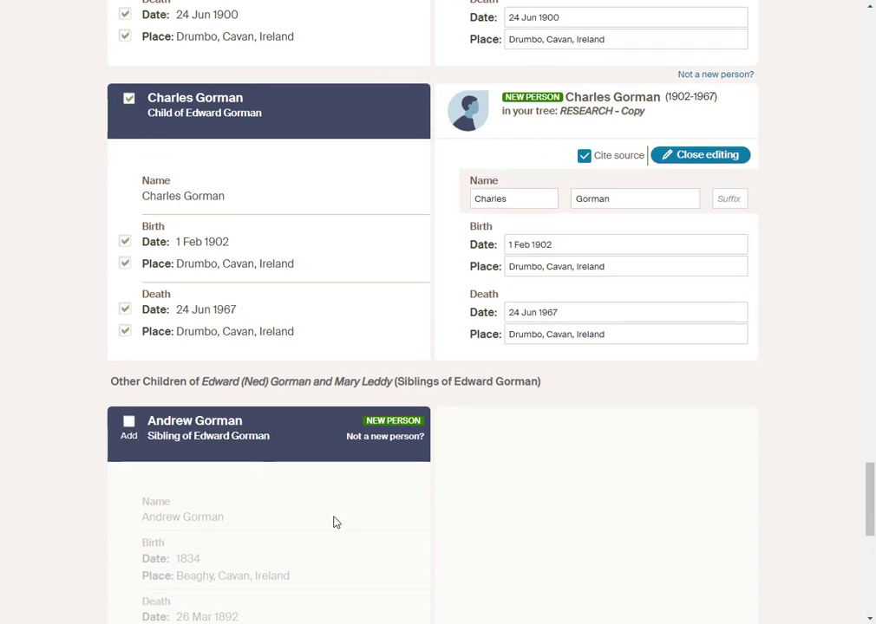
scroll(337, 522, down, 5)
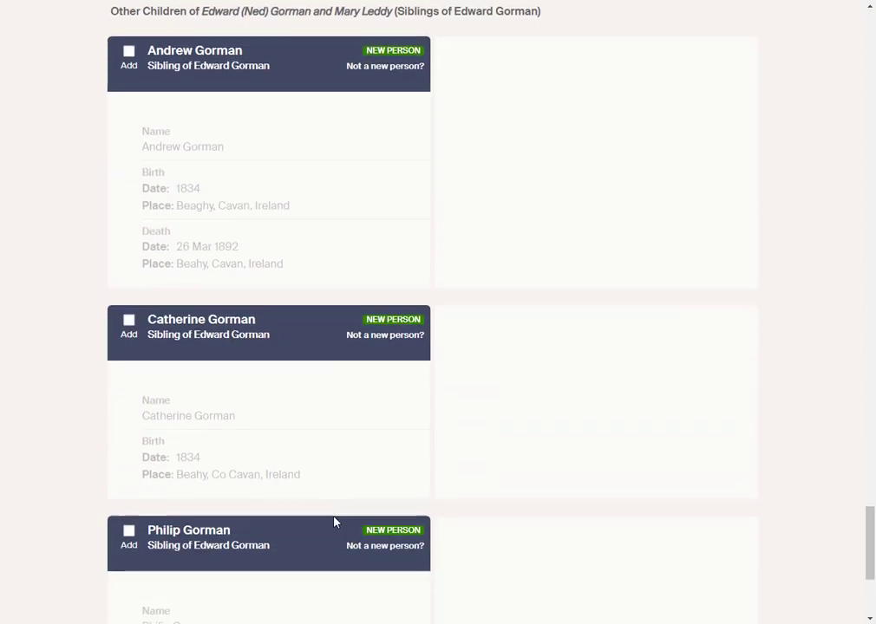
scroll(335, 522, down, 4)
scroll(333, 520, up, 10)
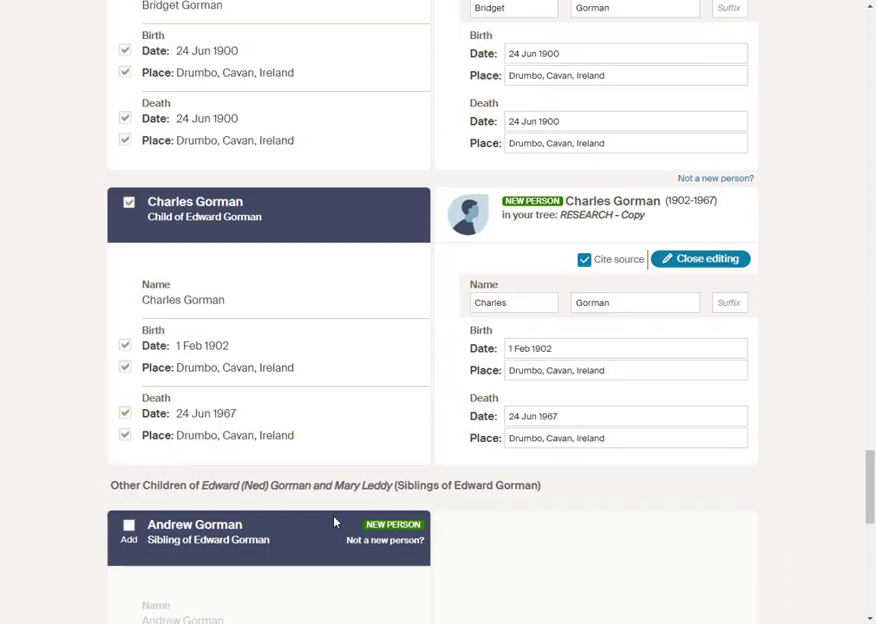
scroll(334, 522, up, 15)
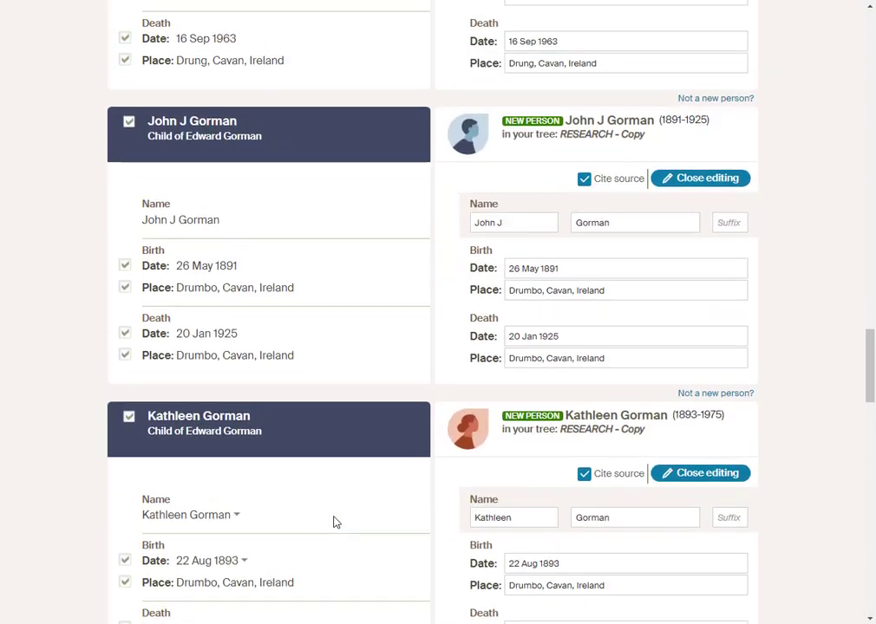
scroll(337, 523, up, 13)
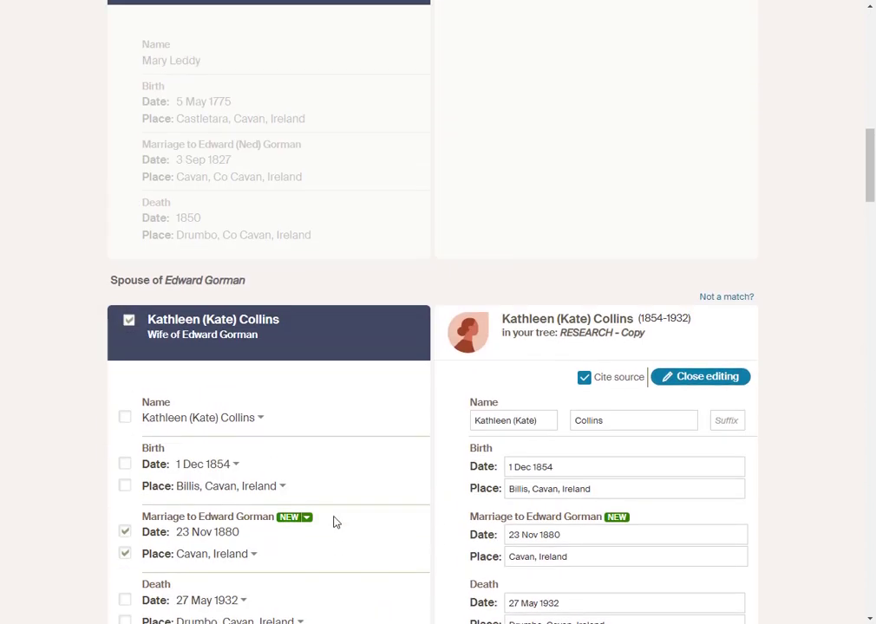
scroll(334, 522, up, 3)
scroll(335, 520, down, 5)
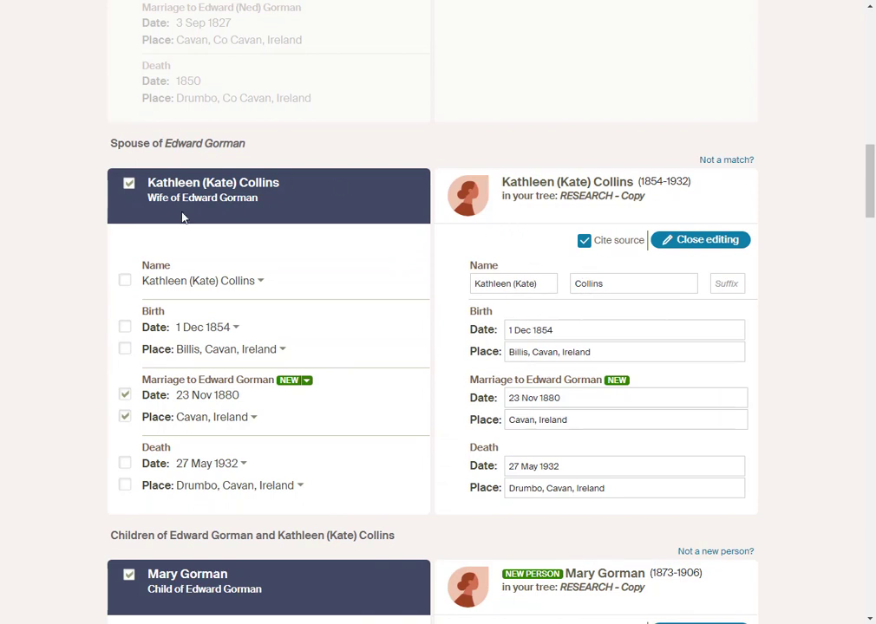
Keep the wife selected as the matched spouse and save the new information to "RESEARCH - Copy".
click(129, 186)
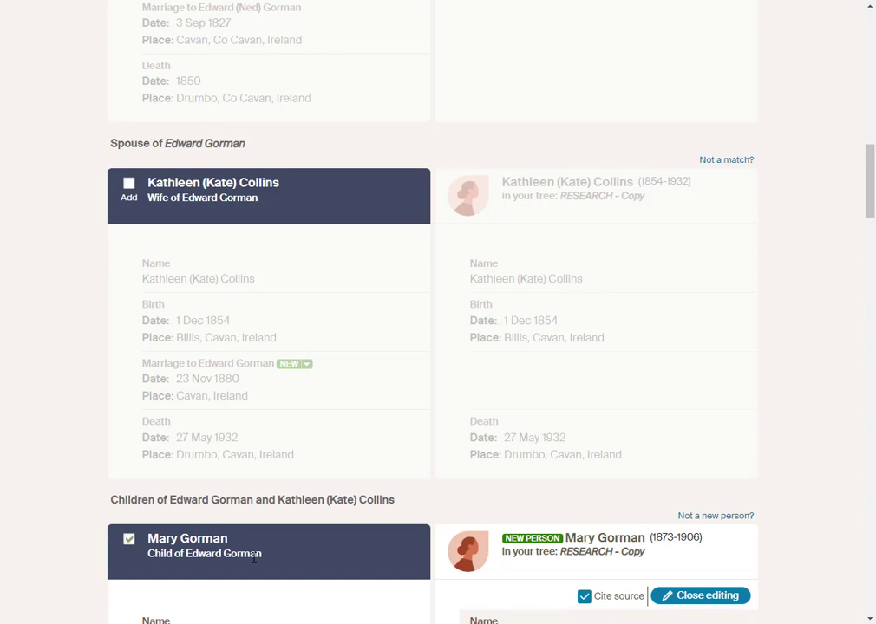
click(128, 184)
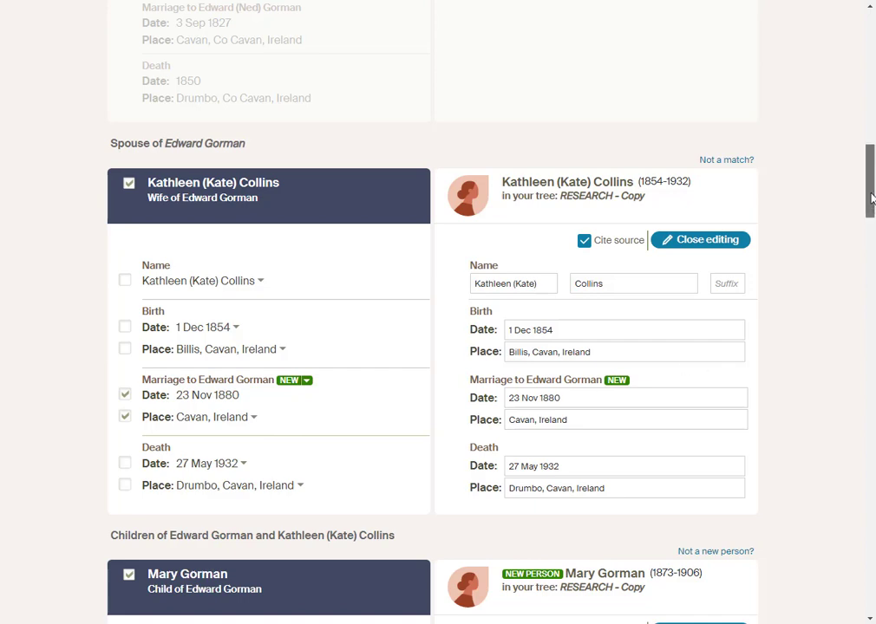
drag(869, 209, 874, 60)
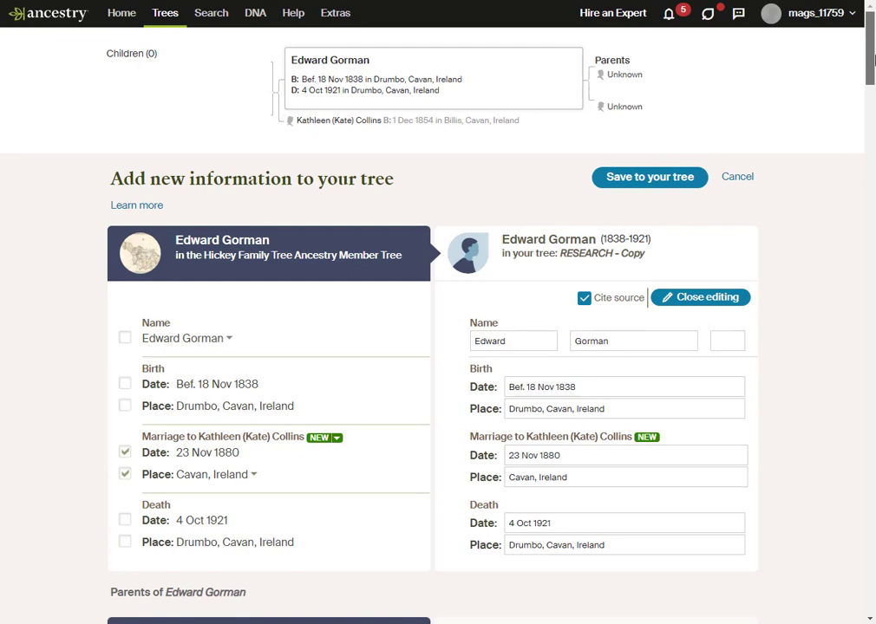
click(669, 186)
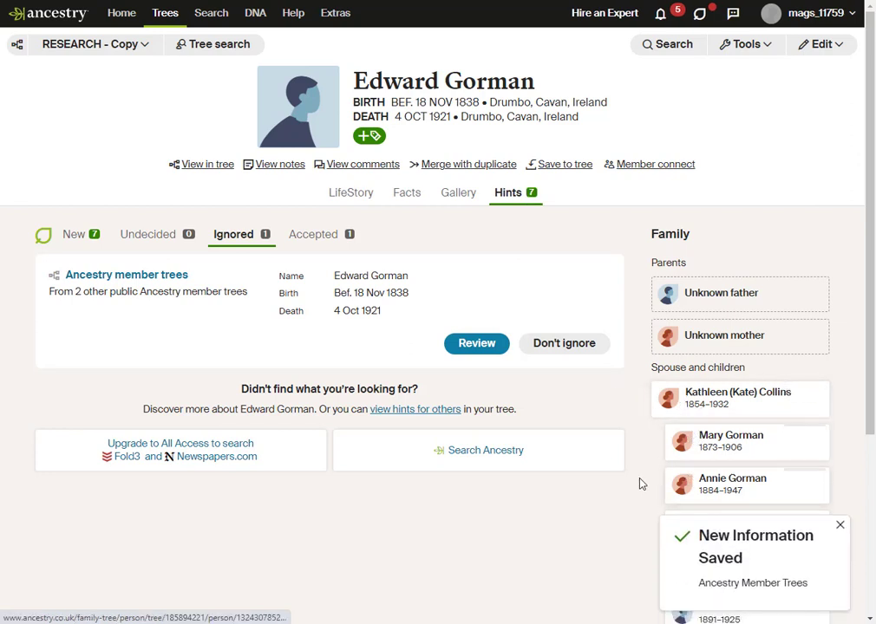
View the children in the "RESEARCH - Copy" family tree and open the profile of the couple's fourth child.
click(748, 48)
click(724, 76)
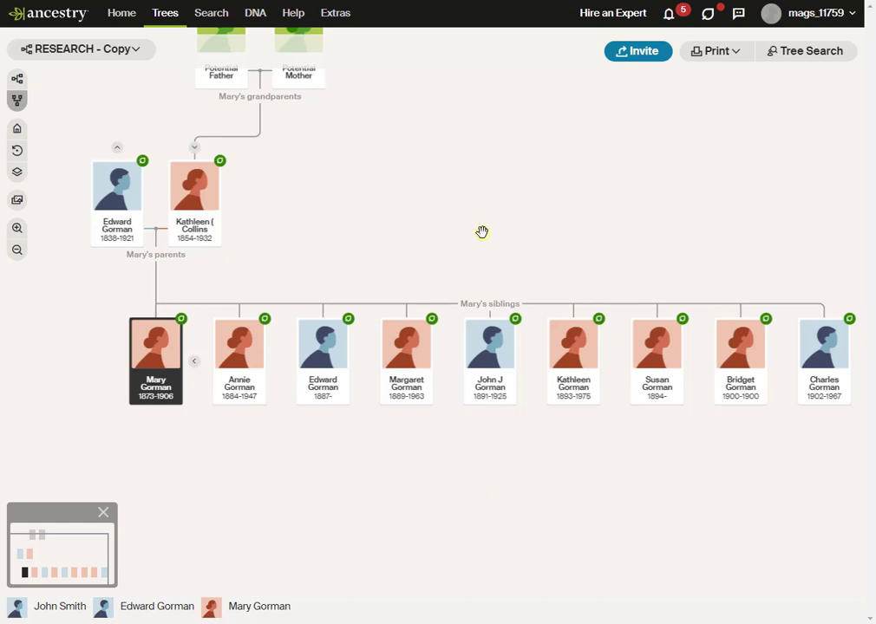
click(411, 362)
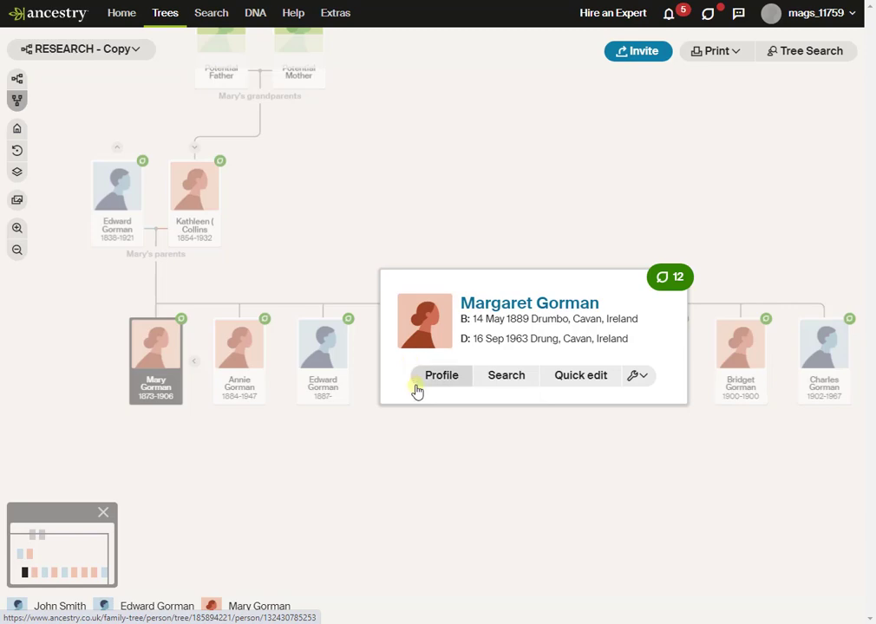
click(436, 386)
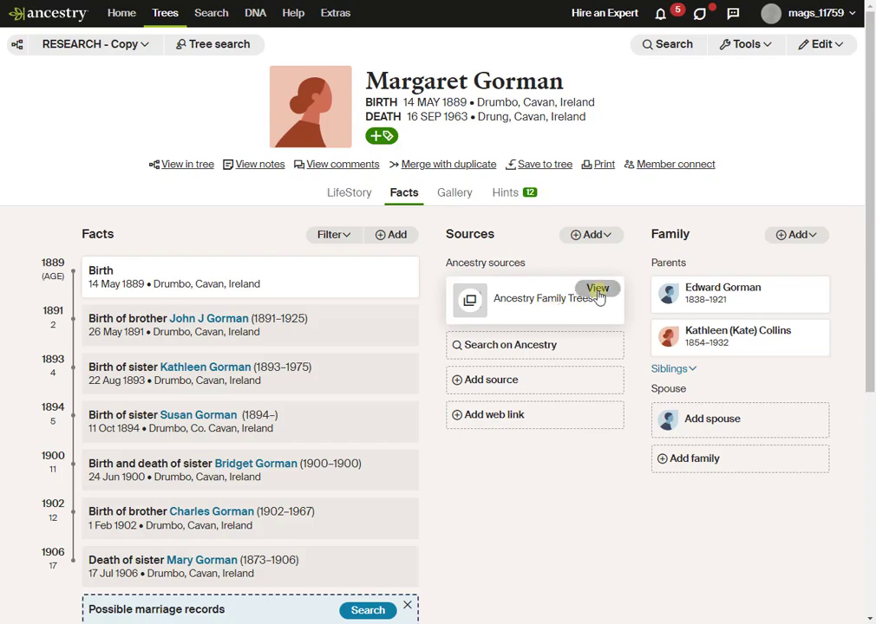
Examine the daughter's Ancestry Family Trees citation with its saved member tree, and open her Ancestry member trees hint for review.
click(597, 292)
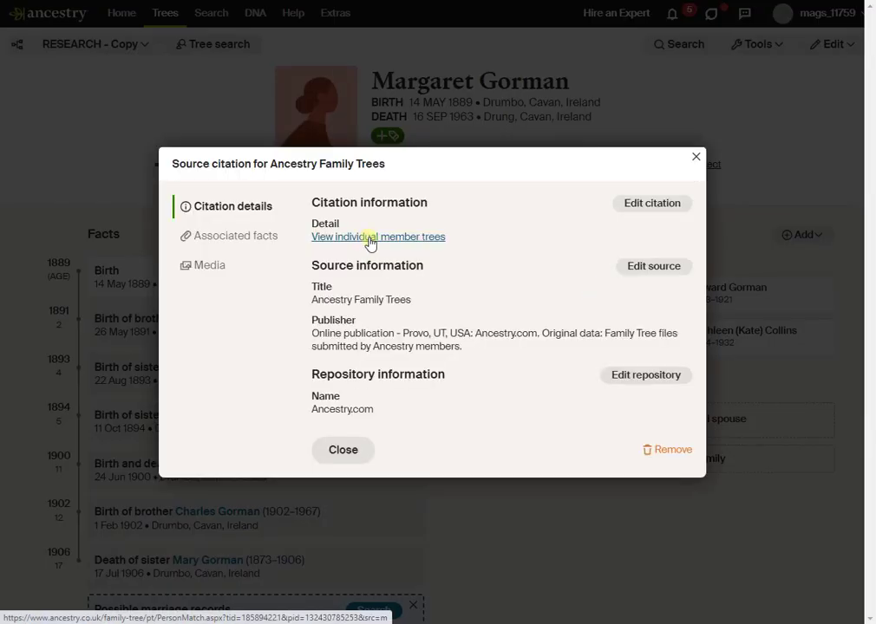
click(370, 238)
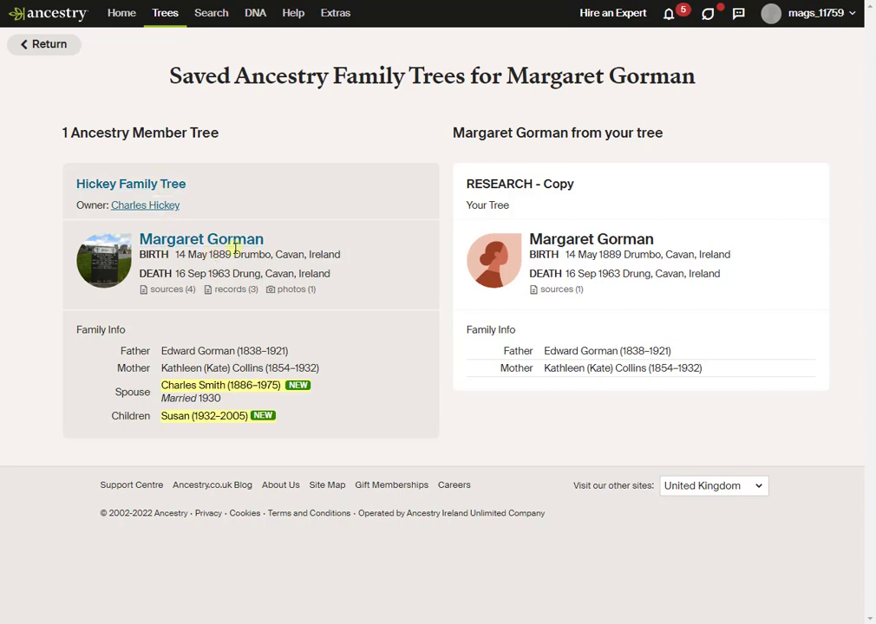
click(63, 50)
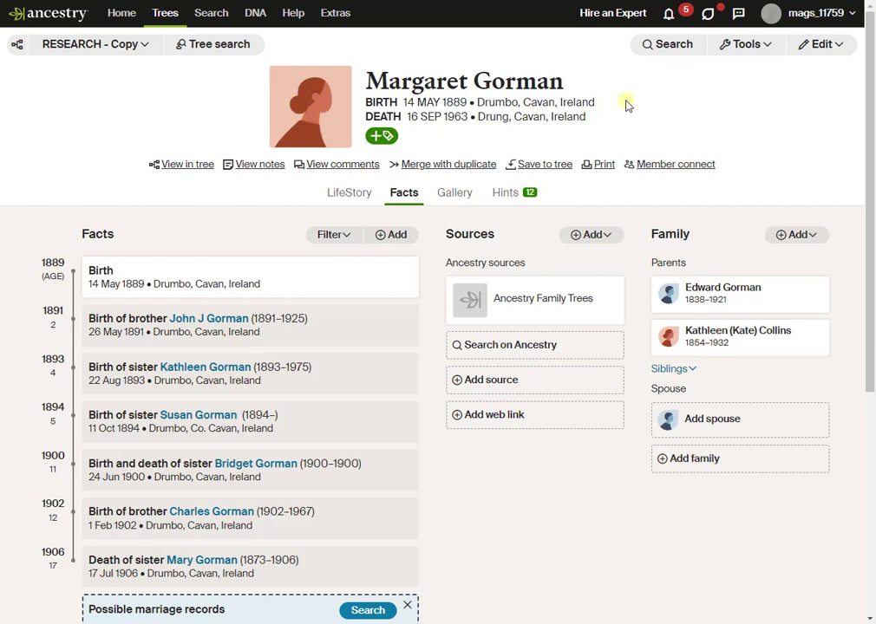
click(515, 198)
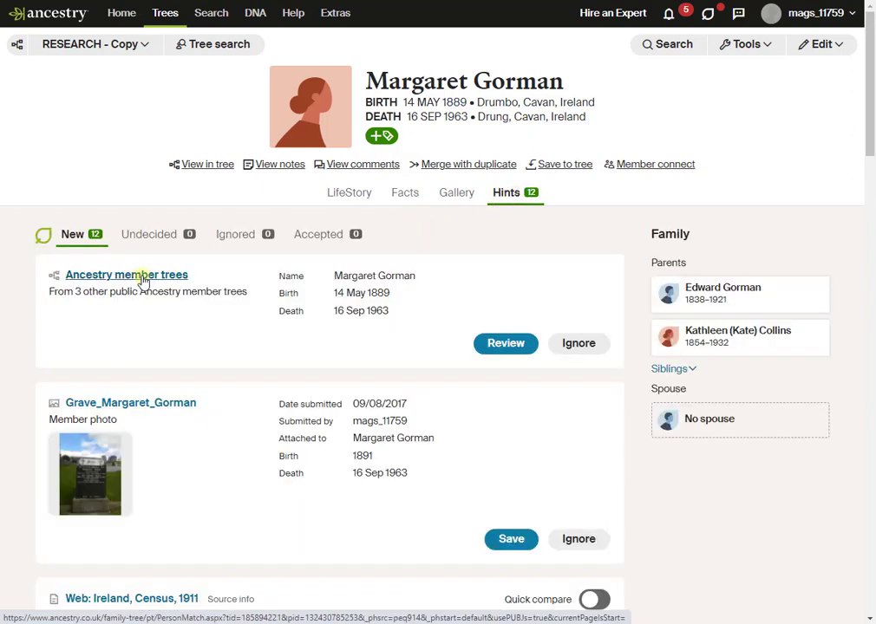
click(506, 347)
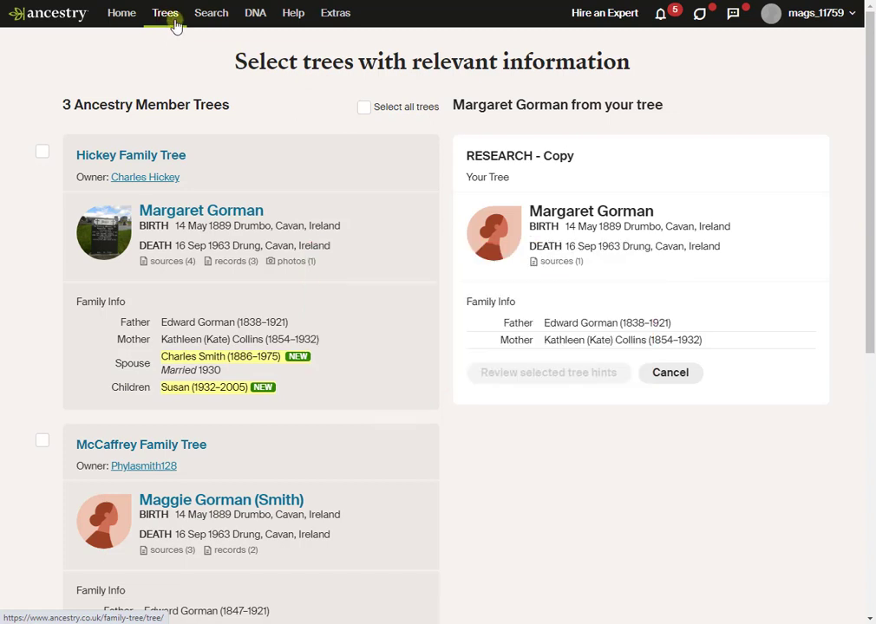
Return to the family tree and delete the placeholder home person's living father.
click(174, 24)
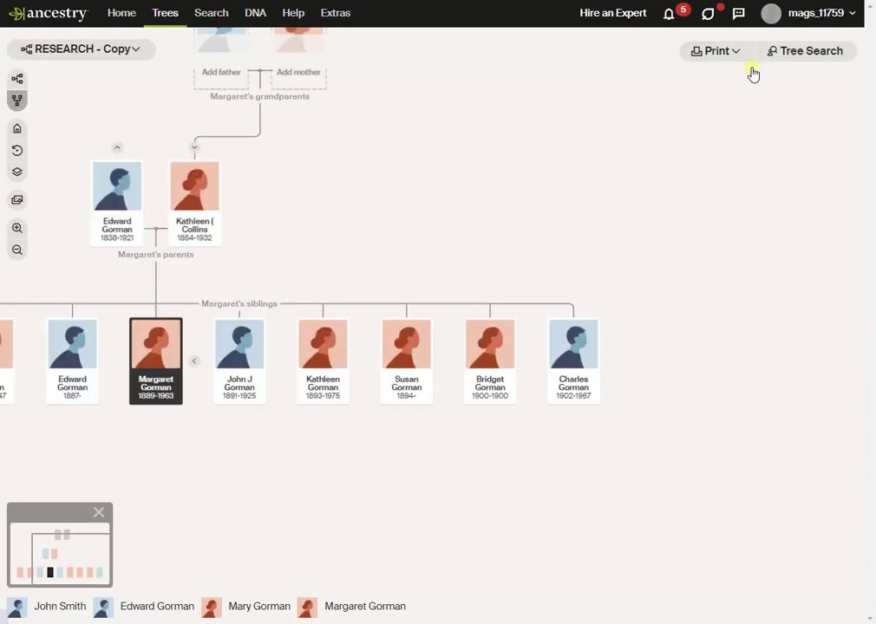
drag(262, 469, 337, 464)
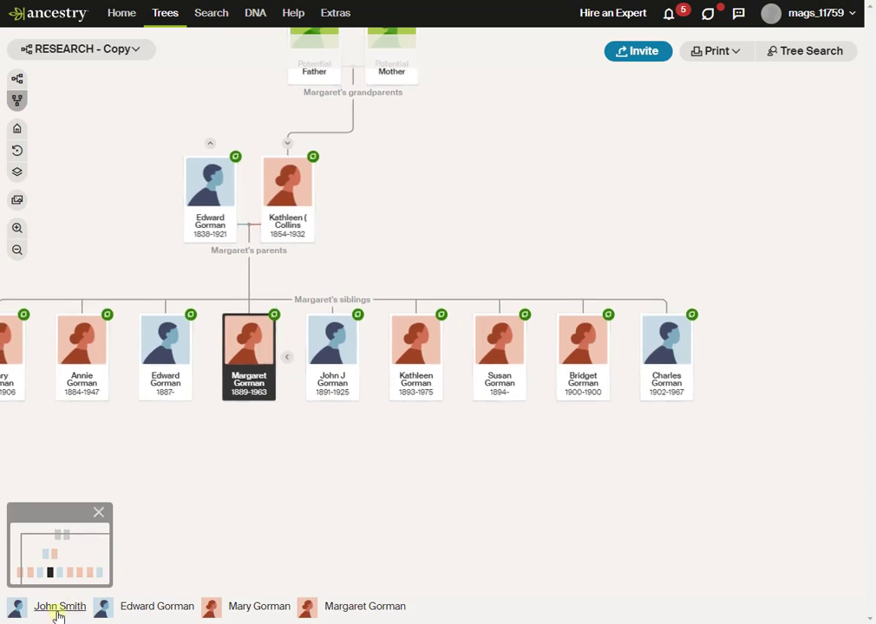
drag(272, 493, 335, 495)
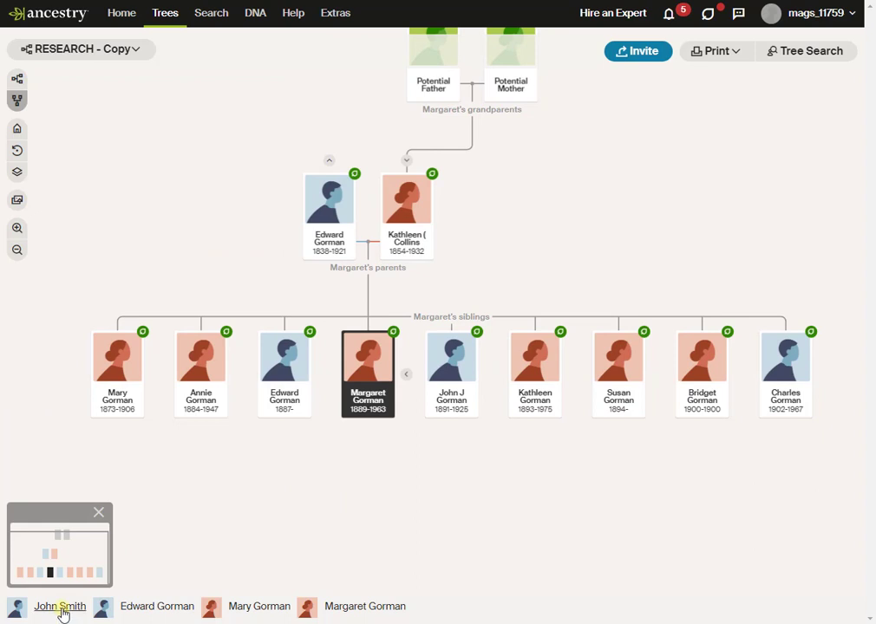
click(60, 608)
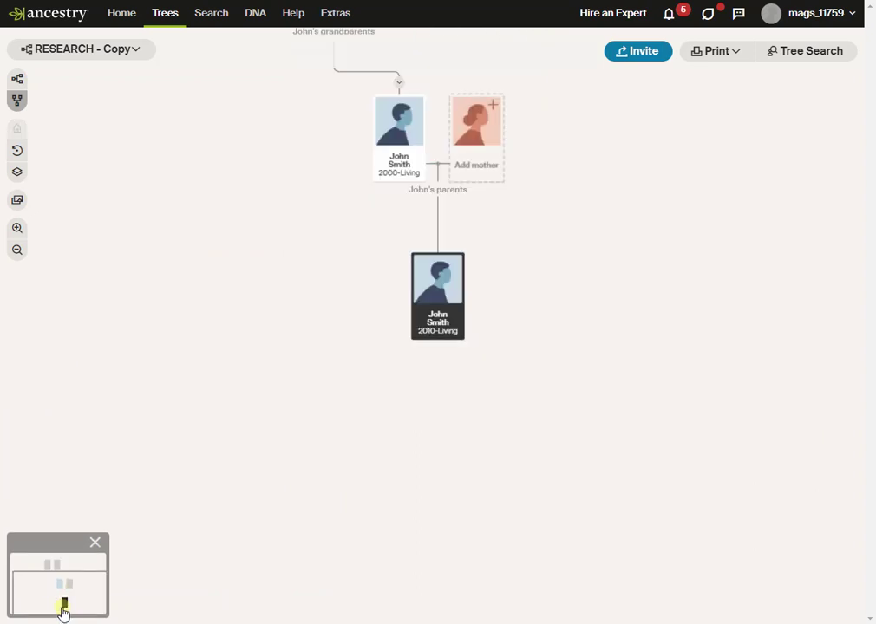
click(405, 119)
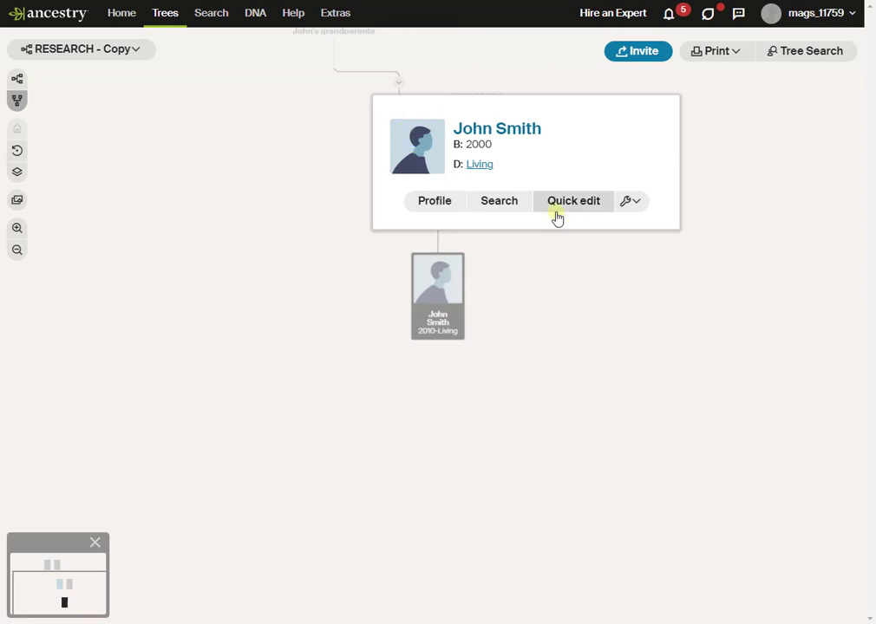
click(631, 201)
click(620, 316)
click(302, 323)
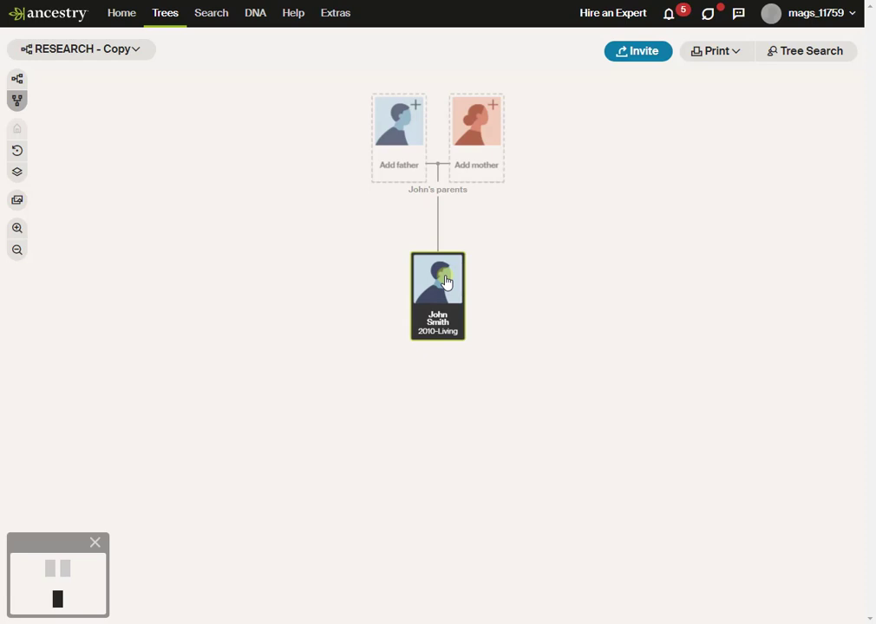
Permanently delete the remaining living placeholder home person from the tree.
click(446, 282)
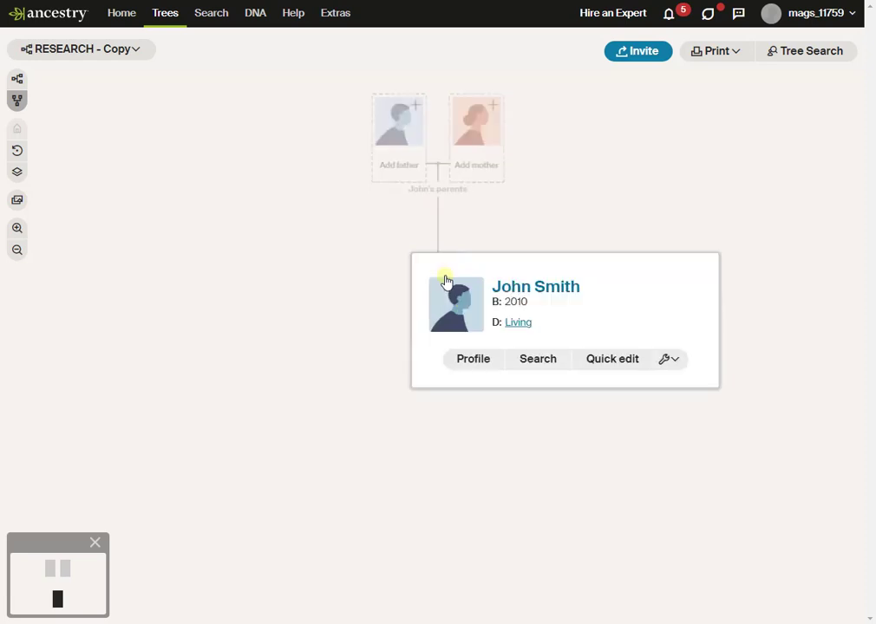
click(675, 366)
click(648, 447)
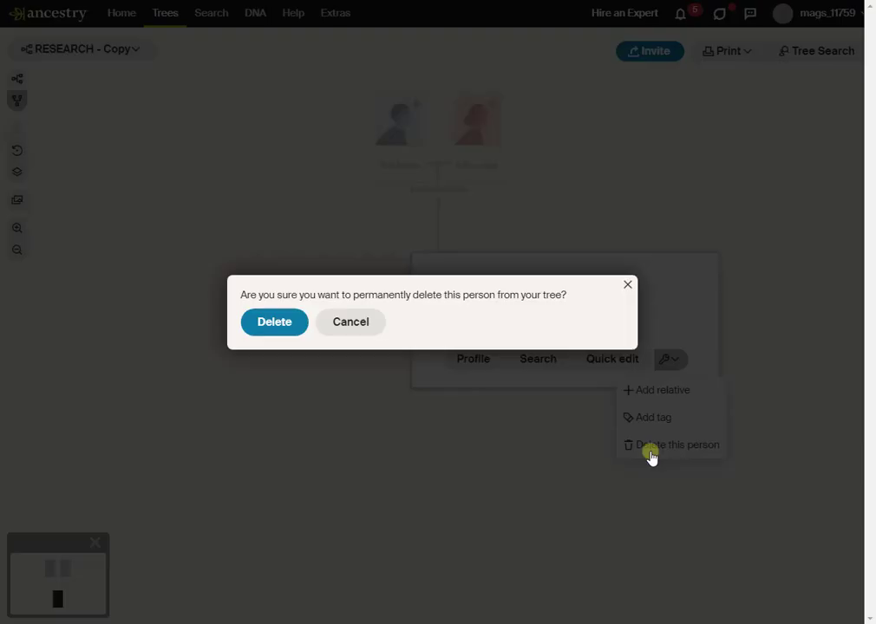
click(276, 334)
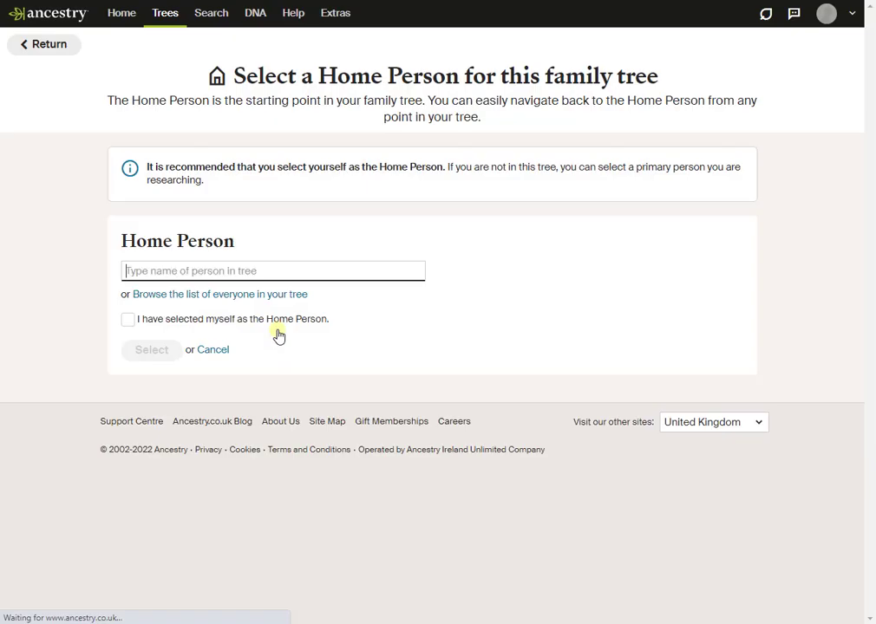
Set the copied wife as the tree's home person, finding her by first name.
text(Kathleen)
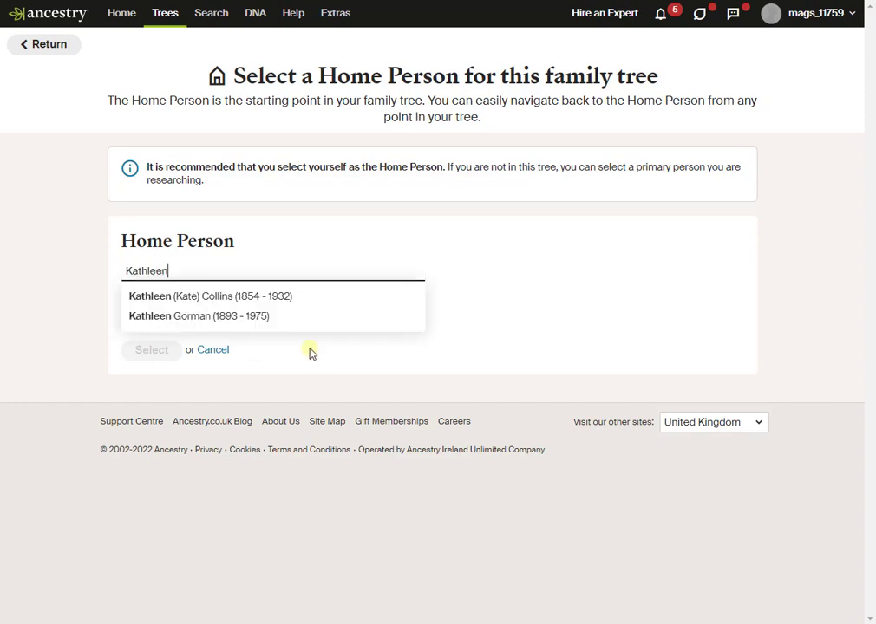
click(225, 301)
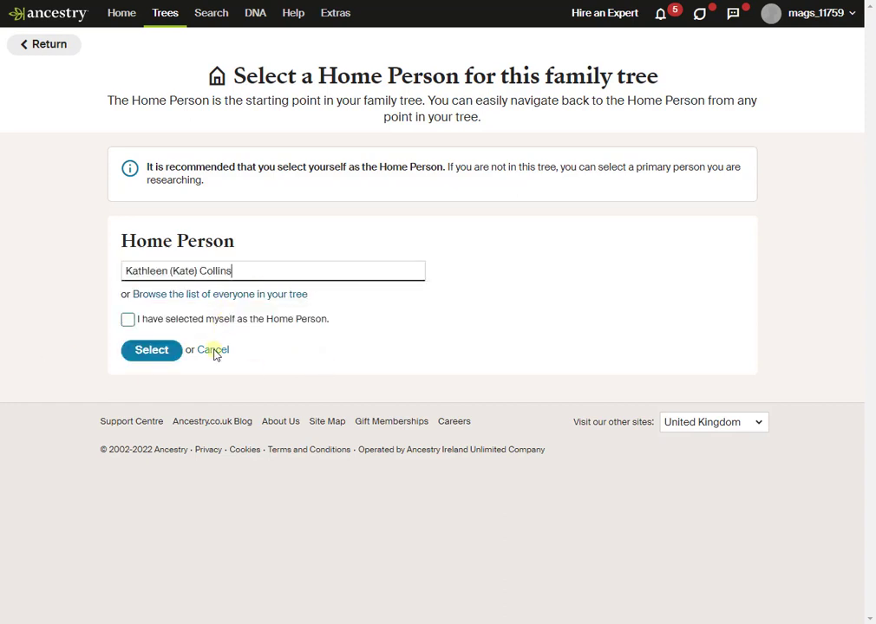
click(154, 359)
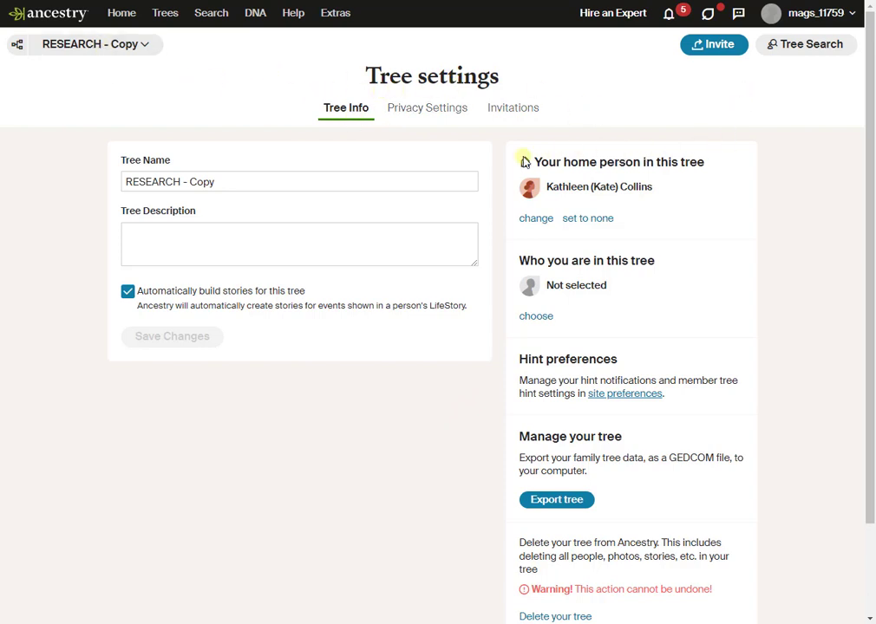
Return to the RESEARCH - Copy family tree view to check the copied family around the new home person.
click(141, 44)
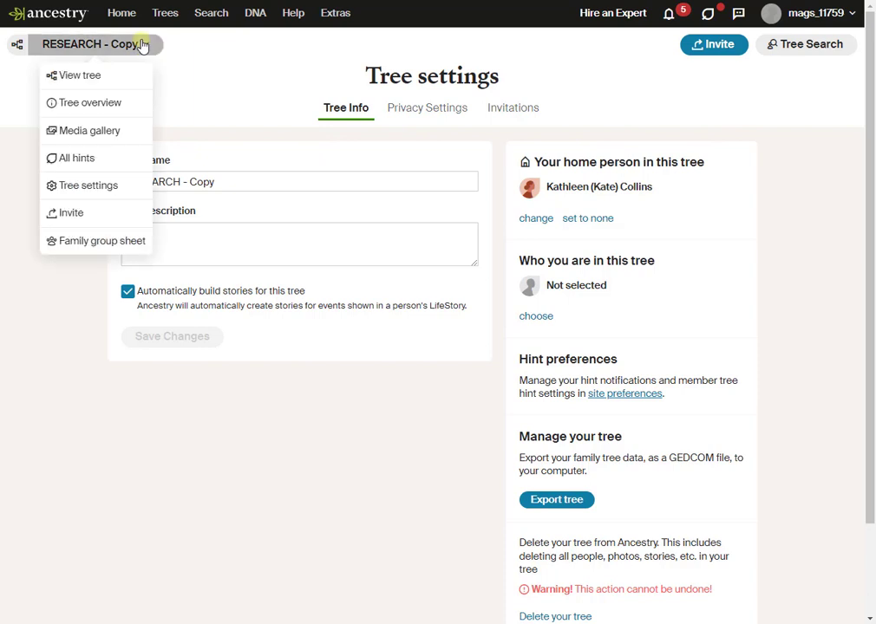
click(80, 75)
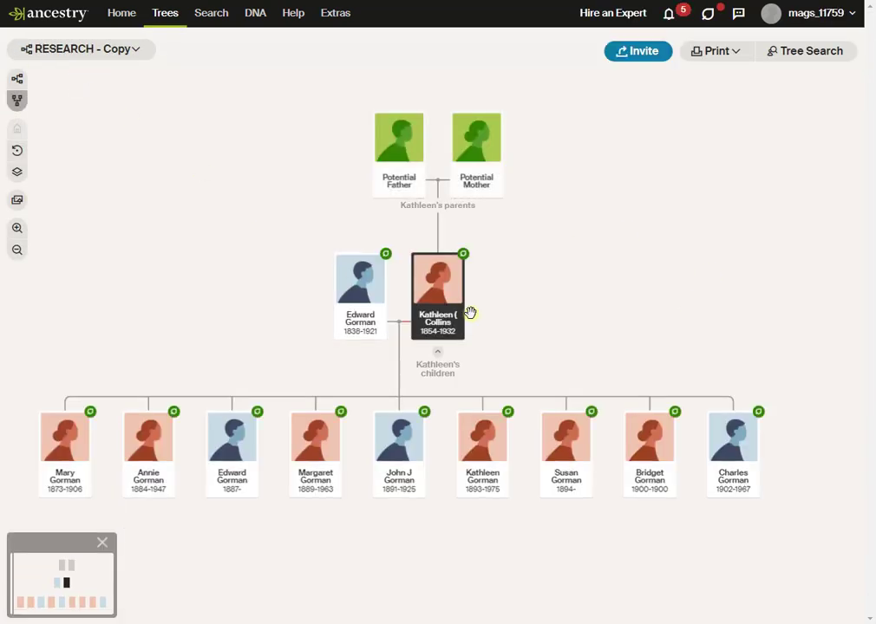
Export the RESEARCH - Copy tree from its tree settings and download it as a GEDCOM file.
click(135, 52)
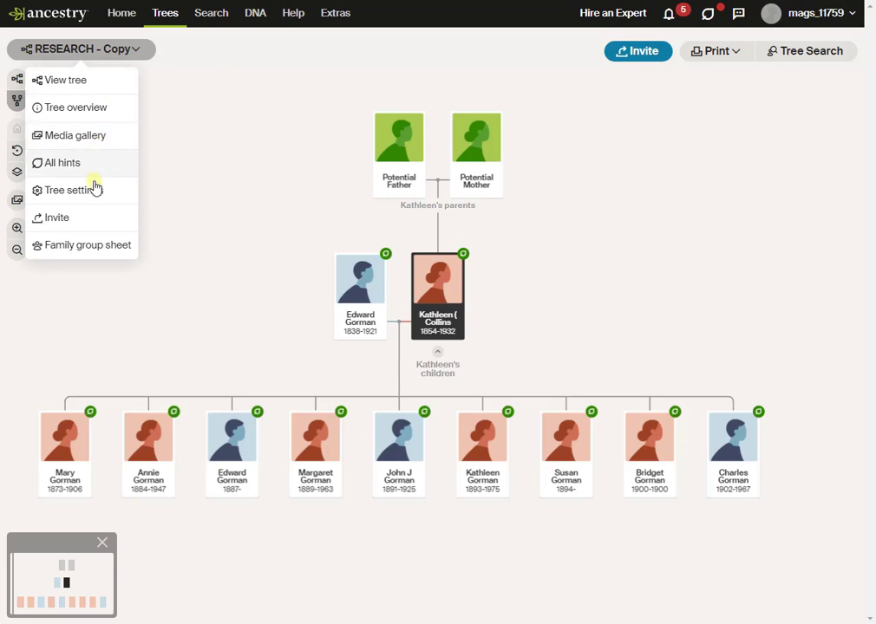
click(95, 193)
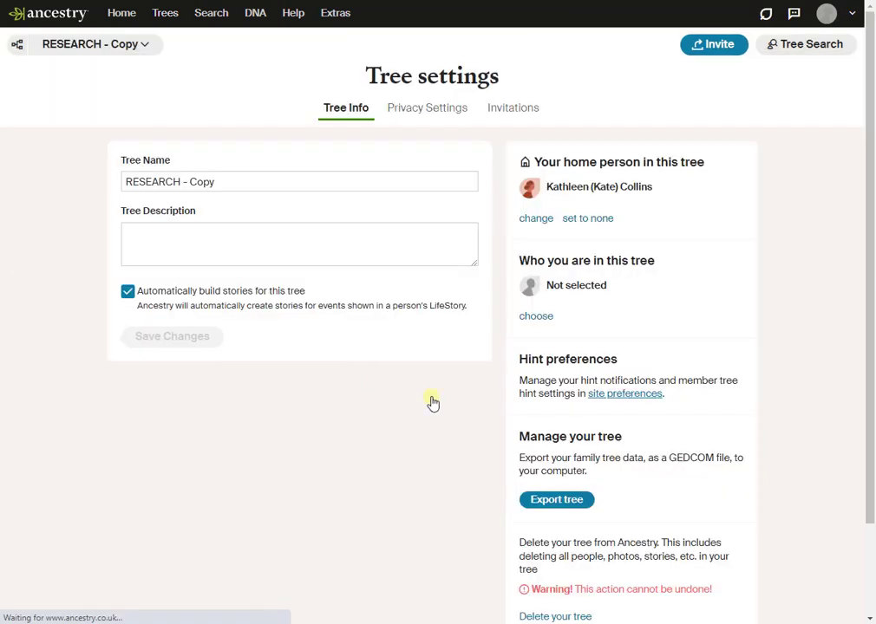
click(558, 503)
scroll(624, 505, down, 3)
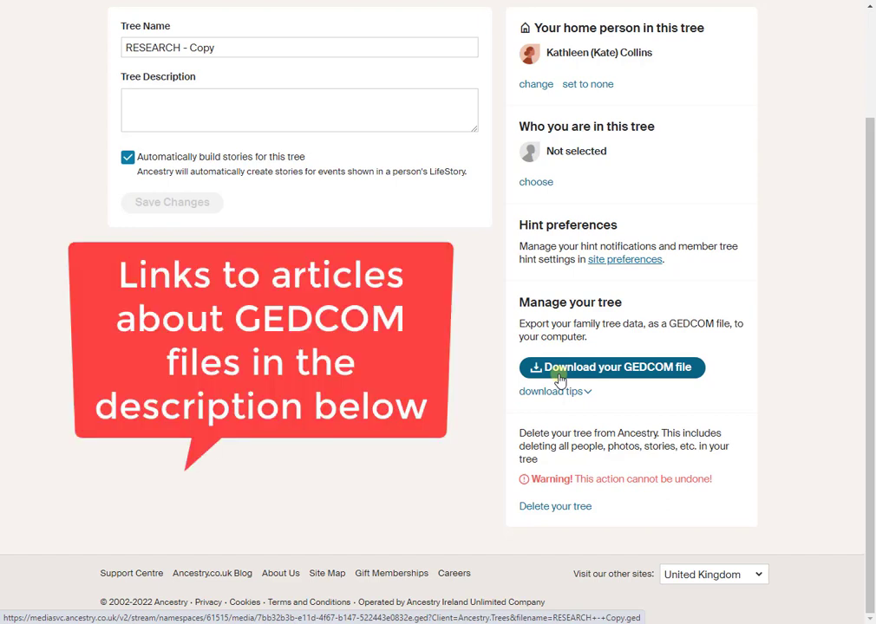
click(618, 379)
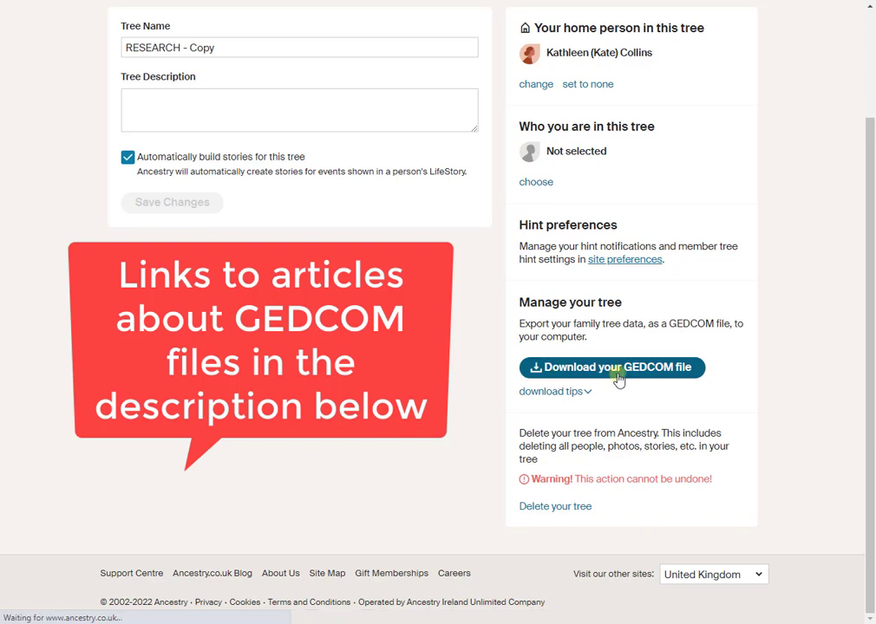